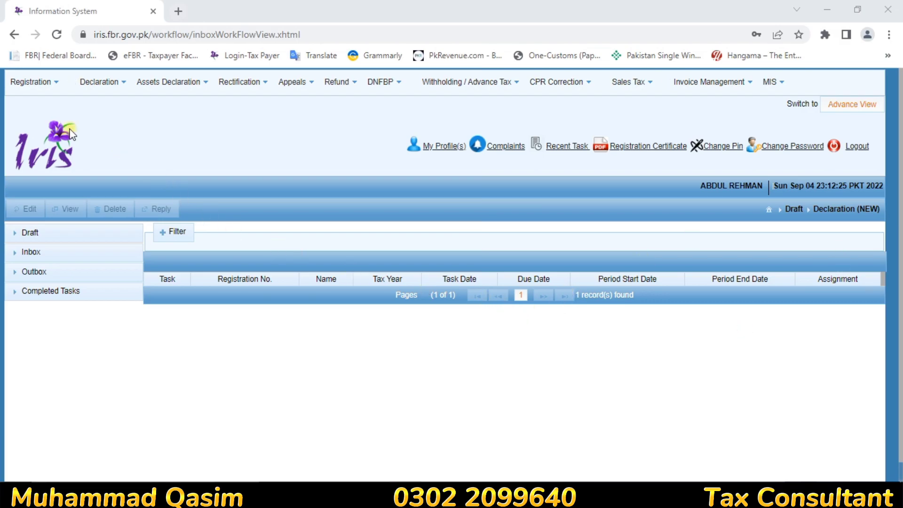
Open an original Normal Return (Ind/AOP/COY) and select the 2022 tax period running from 01-Jul-2021 to 30-Jun-2022
{"action": "left_click", "coordinate": [80, 83]}
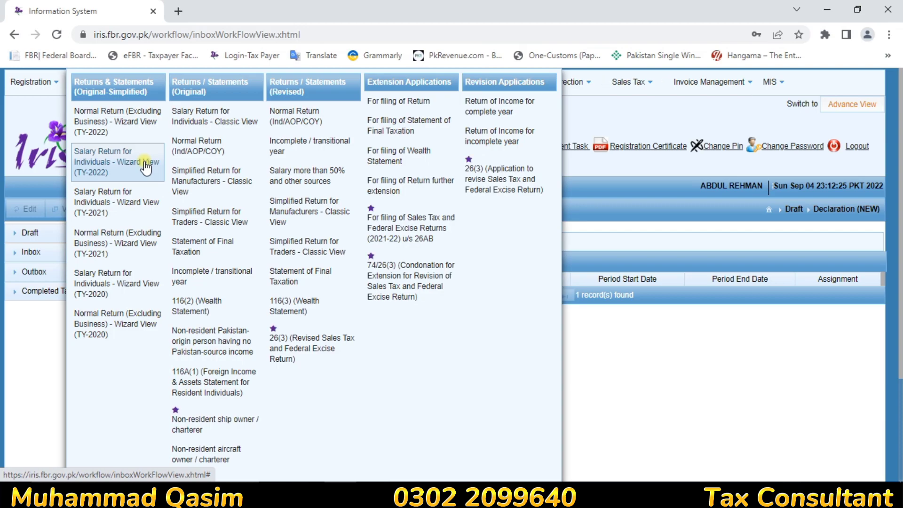
{"action": "left_click", "coordinate": [192, 149]}
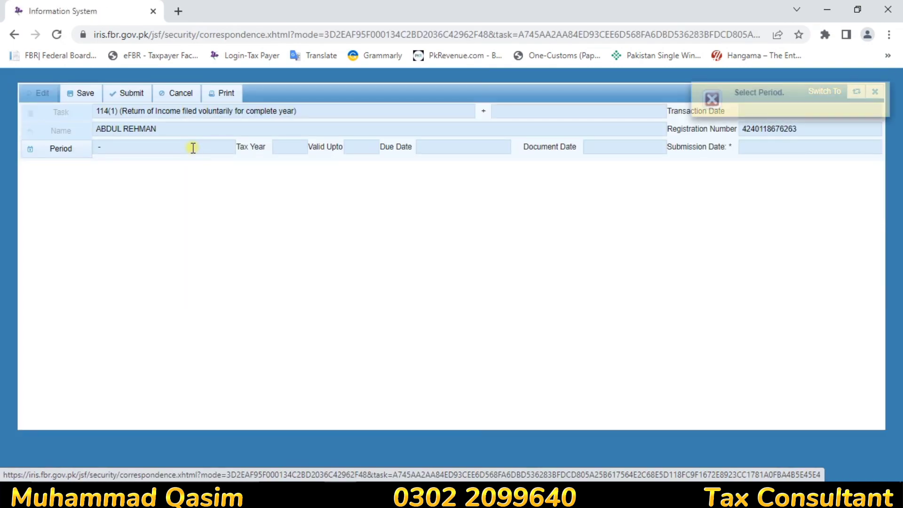
{"action": "left_click", "coordinate": [70, 150]}
{"action": "type", "text": "2022"}
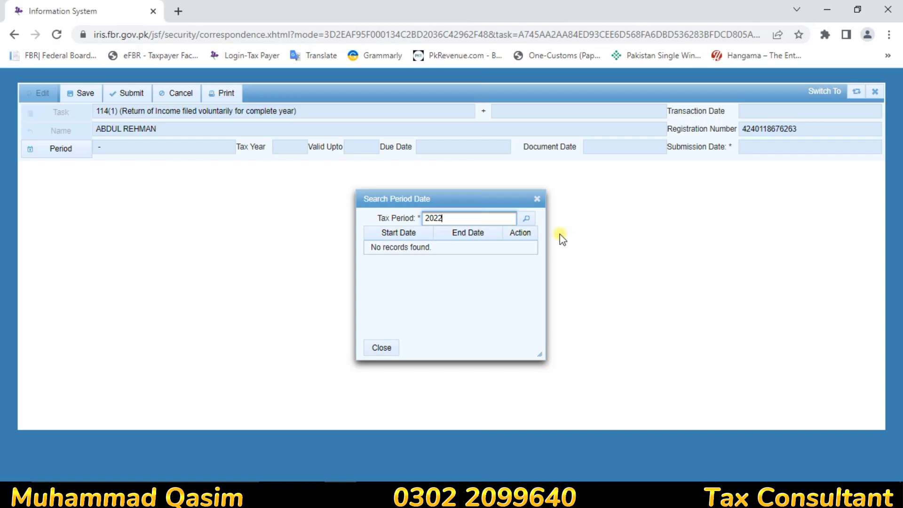
{"action": "left_click", "coordinate": [527, 219]}
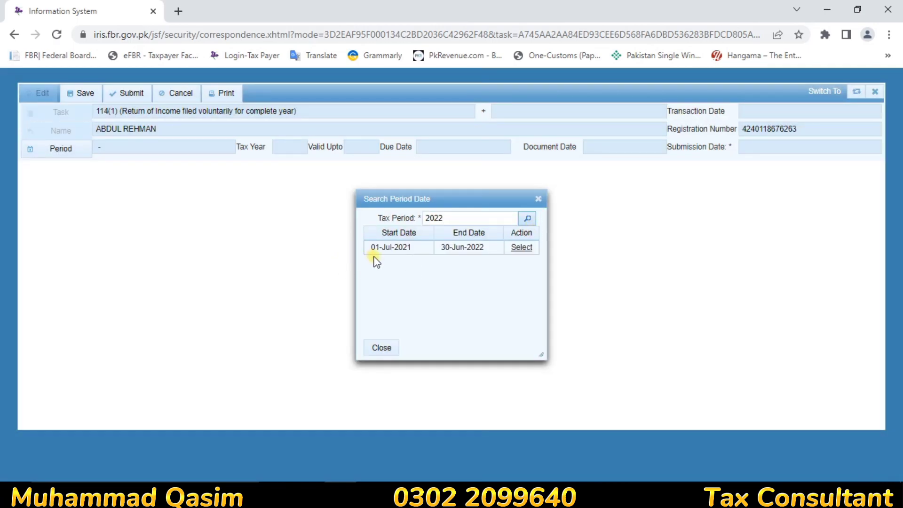
{"action": "left_click", "coordinate": [521, 250]}
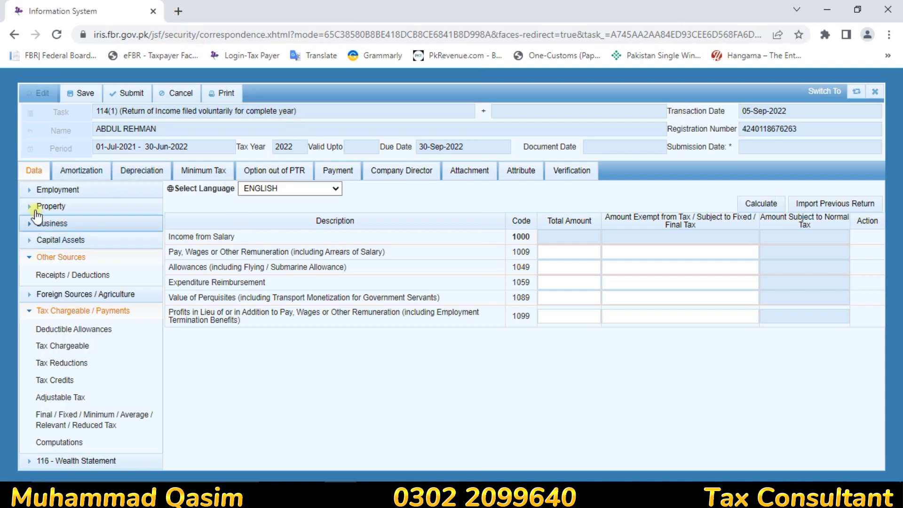
Collapse the Tax Chargeable / Payments and Other Sources sections of the return
{"action": "left_click", "coordinate": [32, 310]}
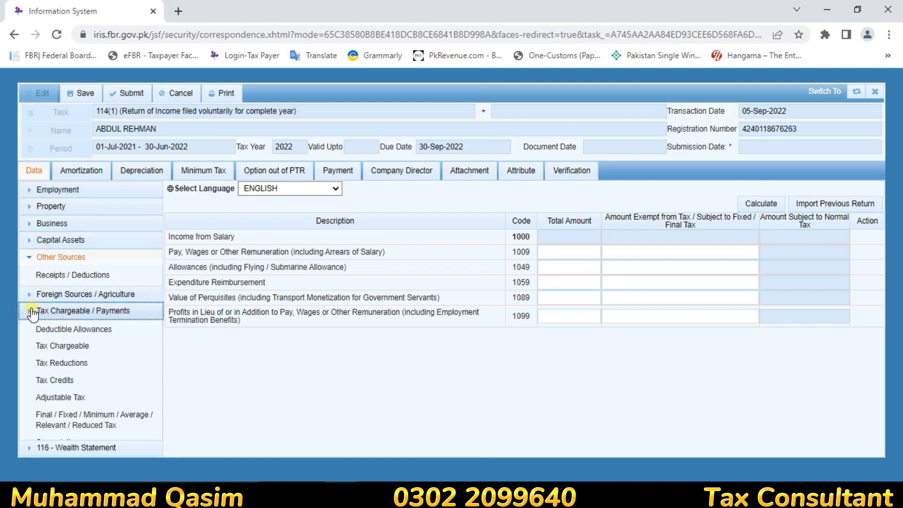
{"action": "left_click", "coordinate": [27, 257]}
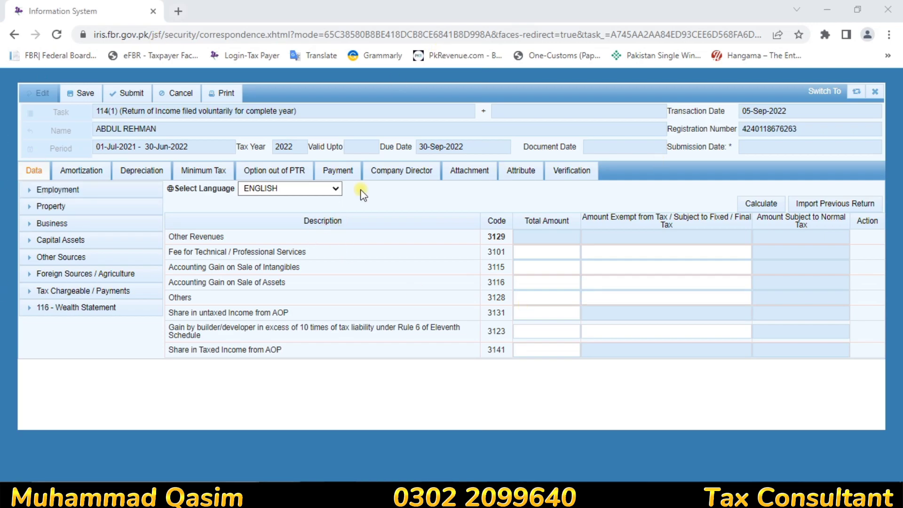
Switch to the Excel workbook and examine the profit, the AOP 1 share of taxed income and the tax credit formula in C1:C3
{"action": "left_click", "coordinate": [827, 12]}
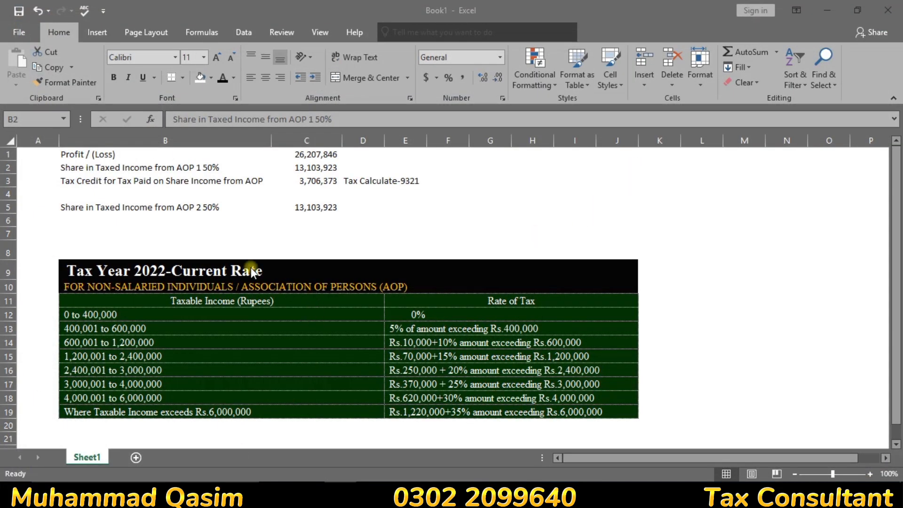
{"action": "left_click", "coordinate": [80, 164]}
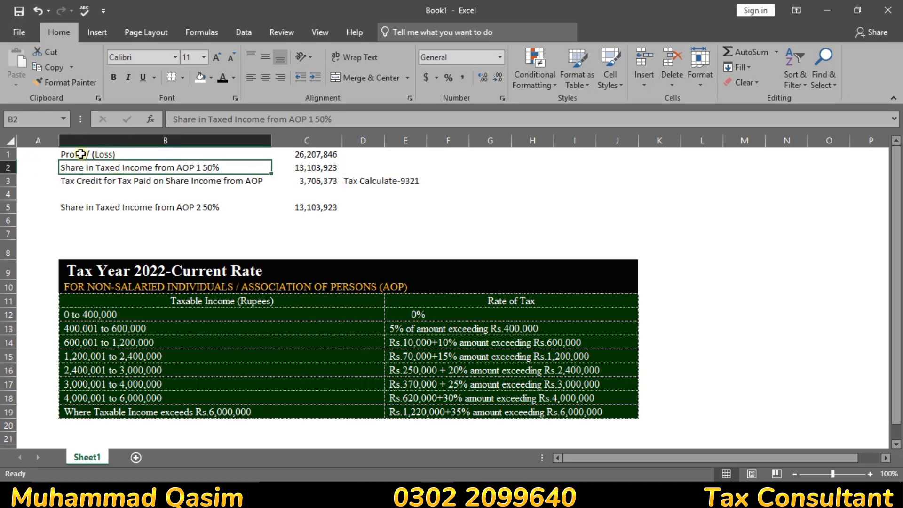
{"action": "left_click", "coordinate": [75, 153]}
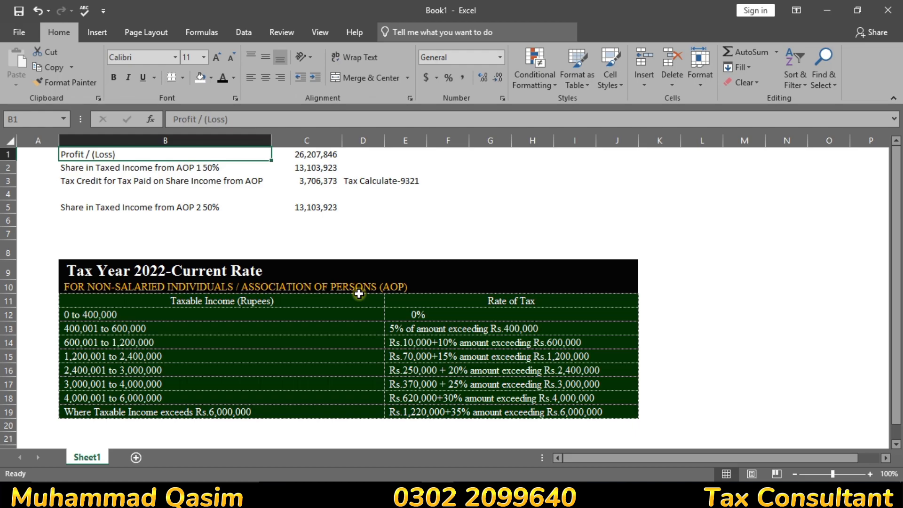
{"action": "key", "text": "Right"}
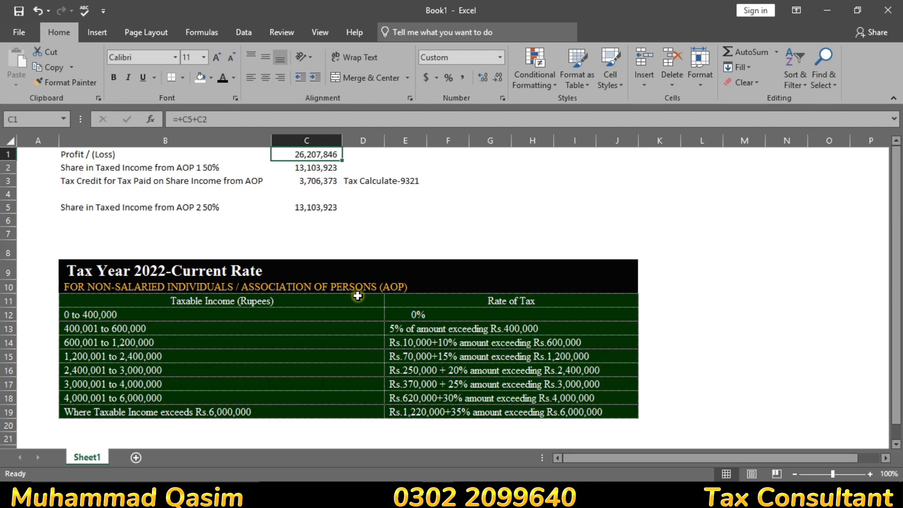
{"action": "key", "text": "Down"}
{"action": "key", "text": "F2"}
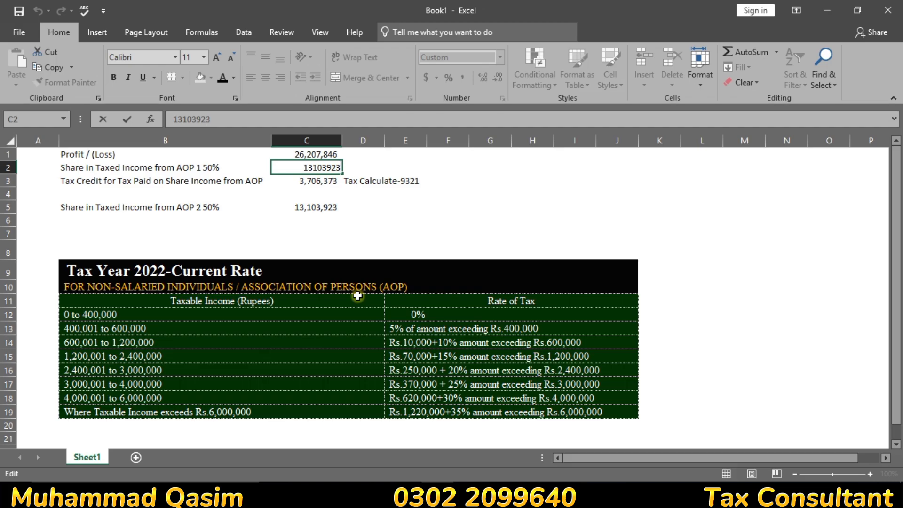
{"action": "key", "text": "Return"}
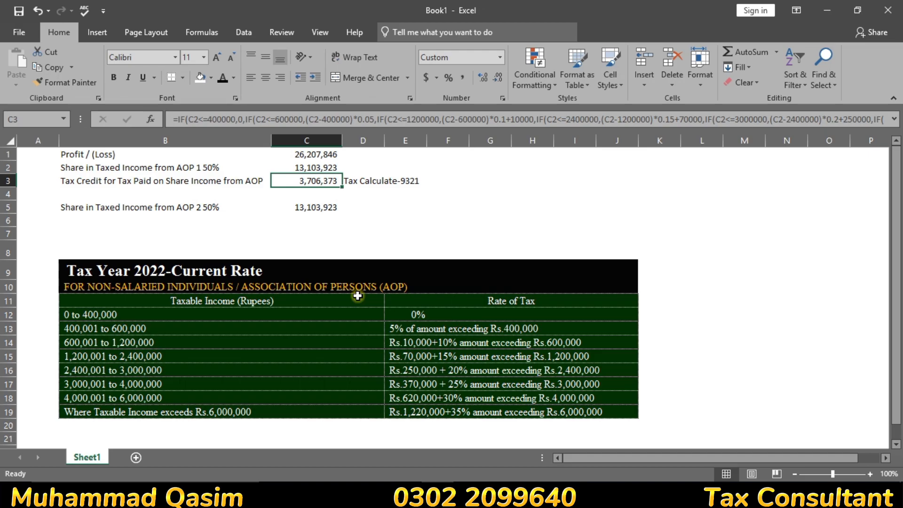
{"action": "key", "text": "F2"}
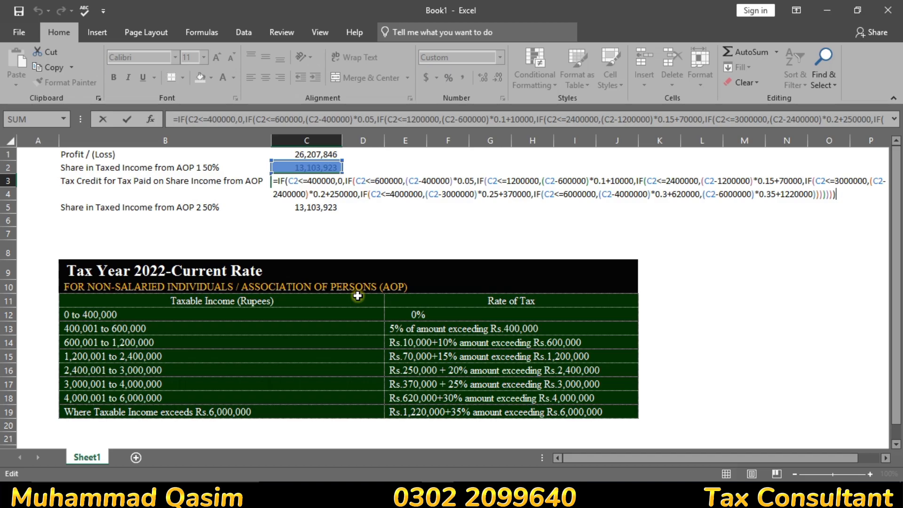
{"action": "key", "text": "Return"}
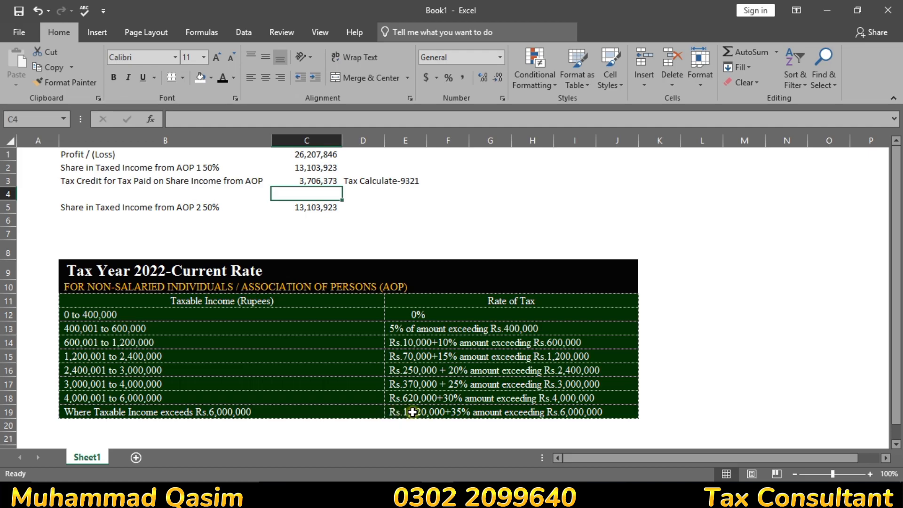
{"action": "left_click", "coordinate": [528, 183]}
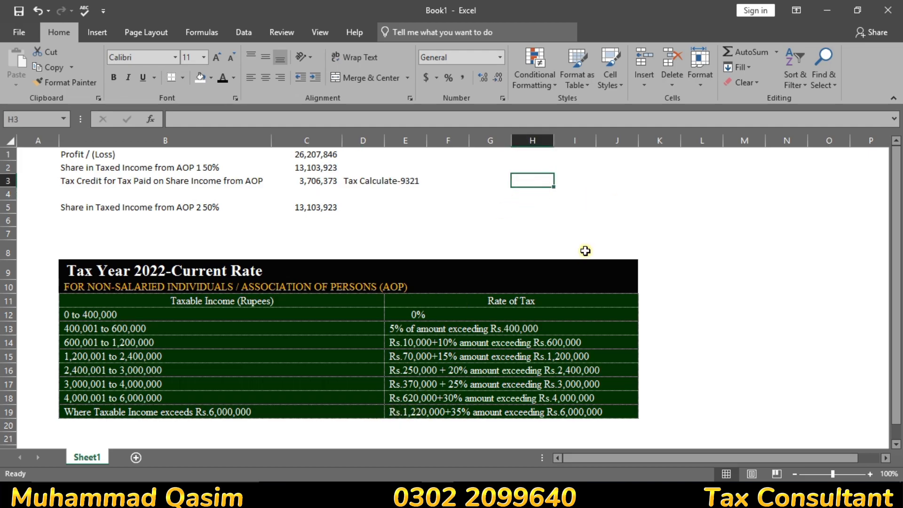
{"action": "type", "text": "+"}
{"action": "key", "text": "Left"}
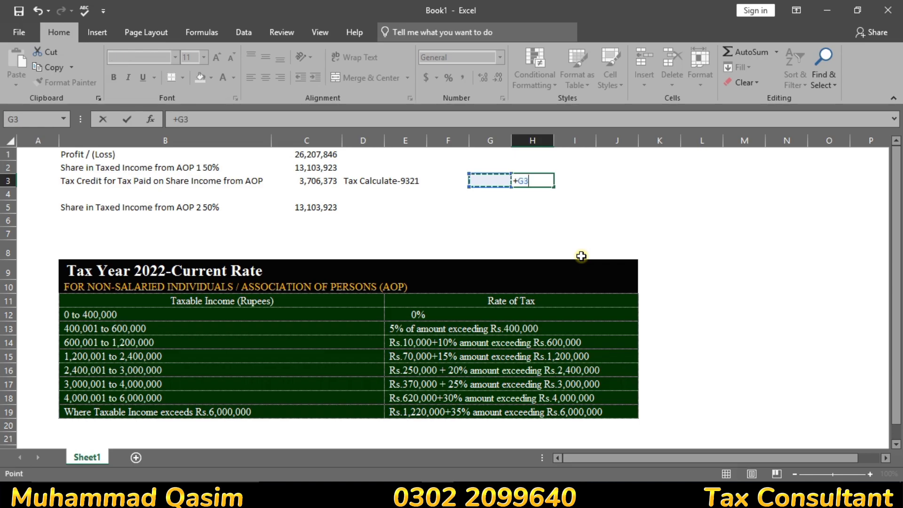
{"action": "key", "text": "Up"}
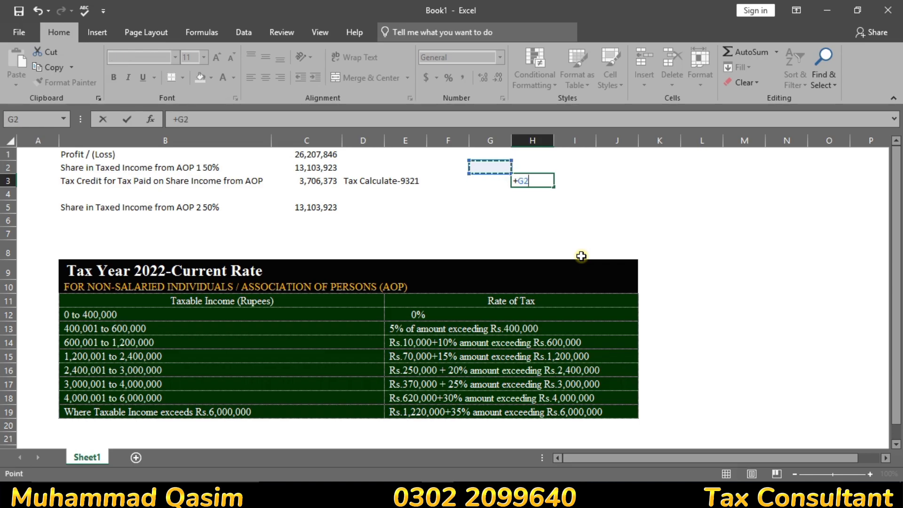
{"action": "key", "text": "Escape"}
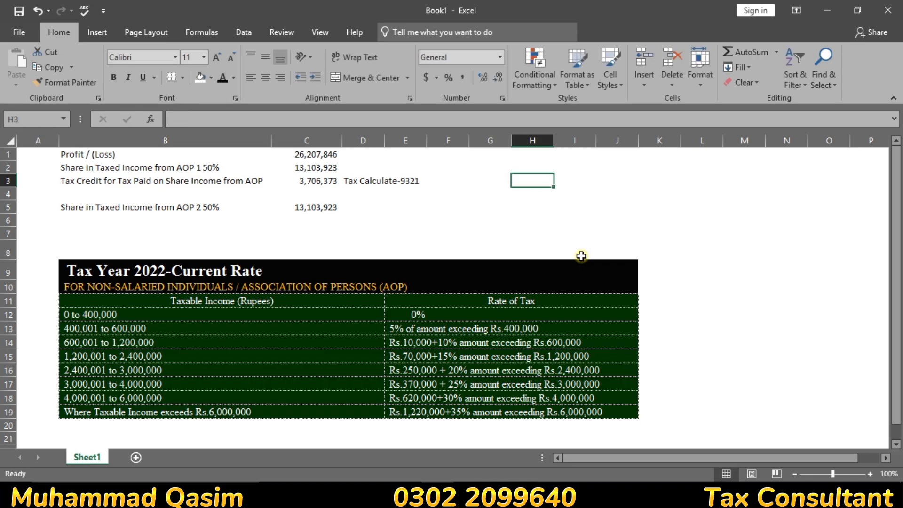
Enter 6000000 in cell H3 and format it with thousands separators and no decimals
{"action": "type", "text": "600000"}
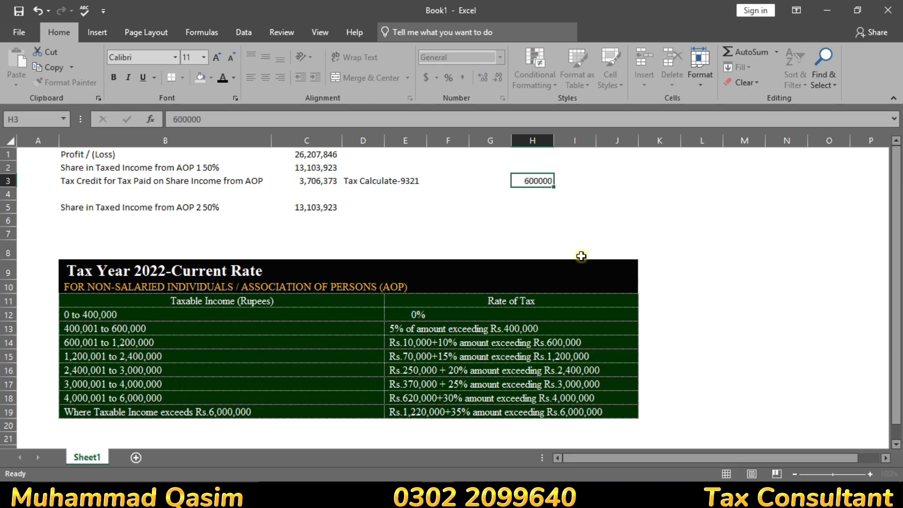
{"action": "key", "text": "Return"}
{"action": "key", "text": "Up"}
{"action": "key", "text": "F2"}
{"action": "type", "text": "0"}
{"action": "key", "text": "Return"}
{"action": "left_click", "coordinate": [527, 181]}
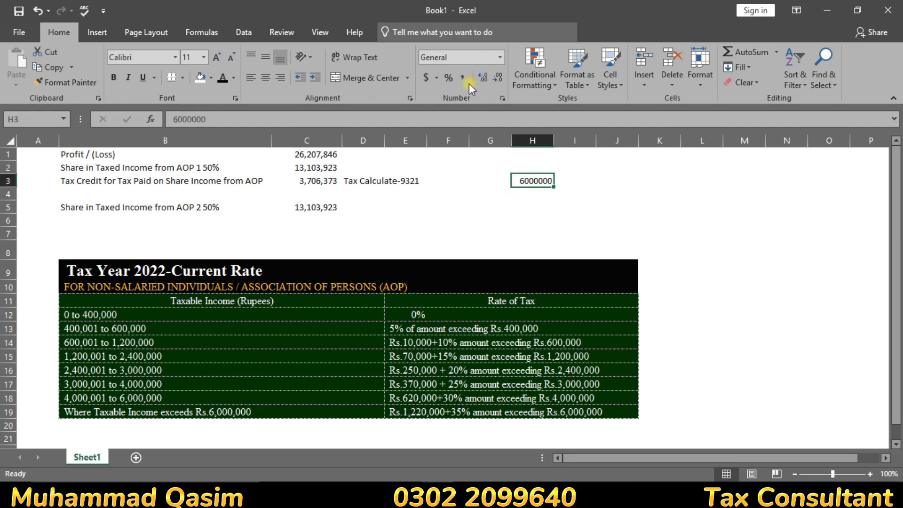
{"action": "left_click", "coordinate": [462, 78]}
{"action": "left_click", "coordinate": [498, 79]}
{"action": "left_click", "coordinate": [497, 79]}
Enter a formula in H4 that subtracts the threshold in H3 from the AOP 1 share in C2
{"action": "left_click", "coordinate": [556, 197]}
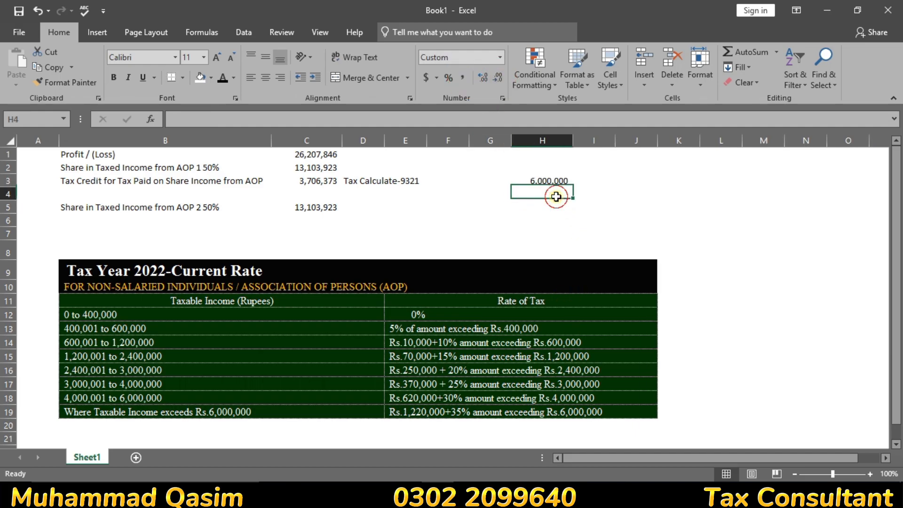
{"action": "type", "text": "+"}
{"action": "key", "text": "Up"}
{"action": "key", "text": "Left"}
{"action": "key", "text": "Left"}
{"action": "key", "text": "Left"}
{"action": "key", "text": "Left"}
{"action": "key", "text": "Left"}
{"action": "key", "text": "Up"}
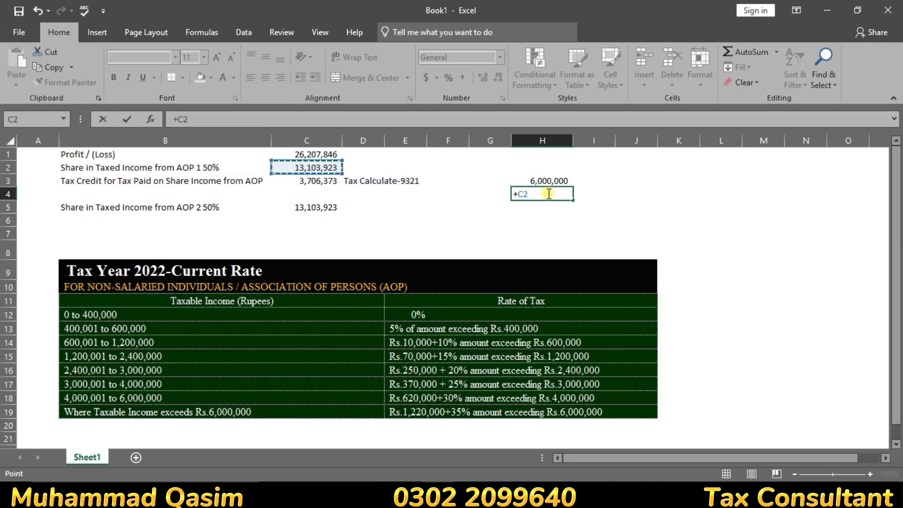
{"action": "type", "text": "-"}
{"action": "key", "text": "Up"}
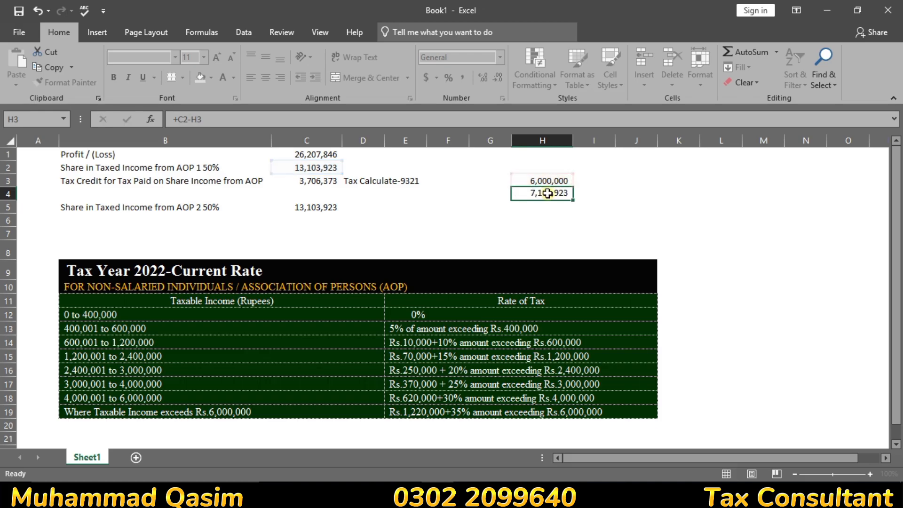
{"action": "key", "text": "Return"}
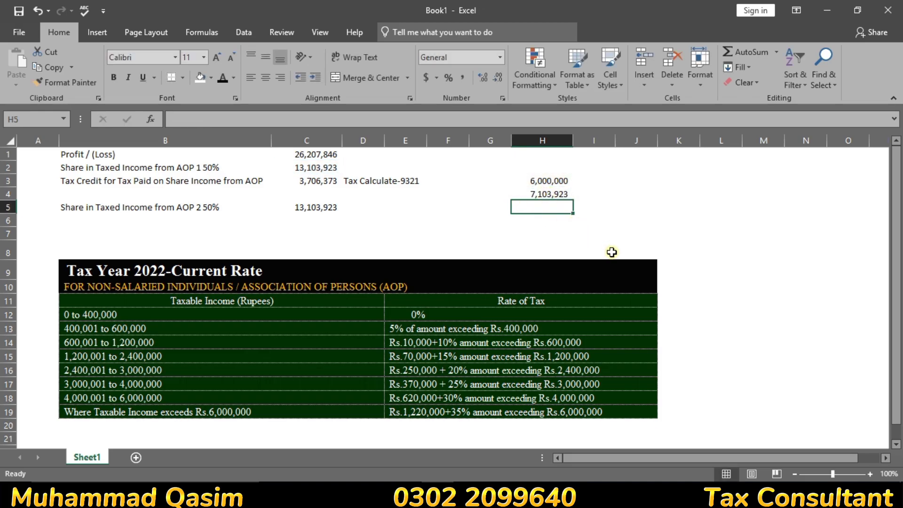
Calculate 35% of the excess in H5 with +H4*35/100 and format it with thousands separators and no decimals
{"action": "type", "text": "+"}
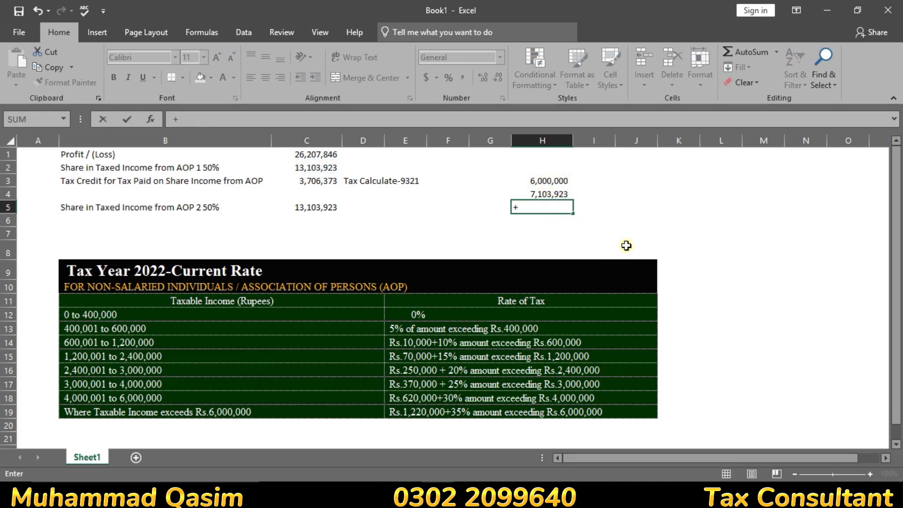
{"action": "key", "text": "Up"}
{"action": "type", "text": "*"}
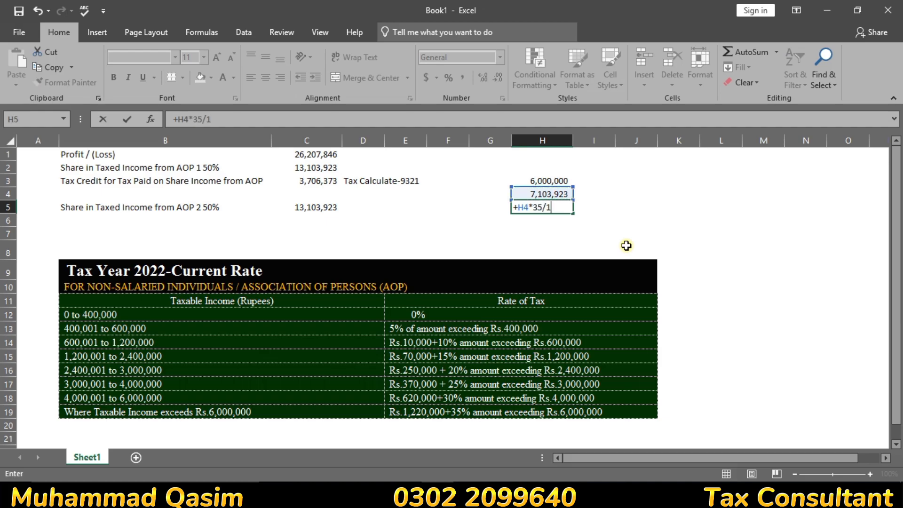
{"action": "key", "text": "Return"}
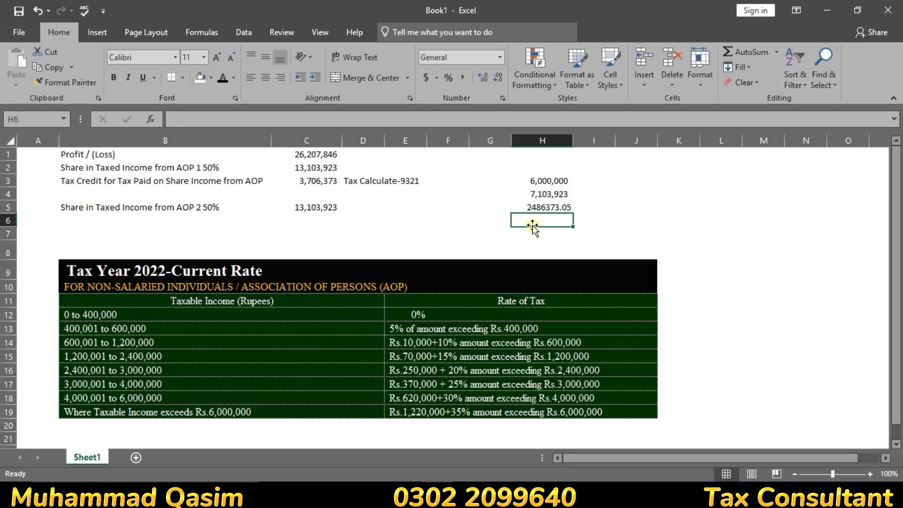
{"action": "left_click", "coordinate": [547, 209]}
{"action": "left_click", "coordinate": [468, 75]}
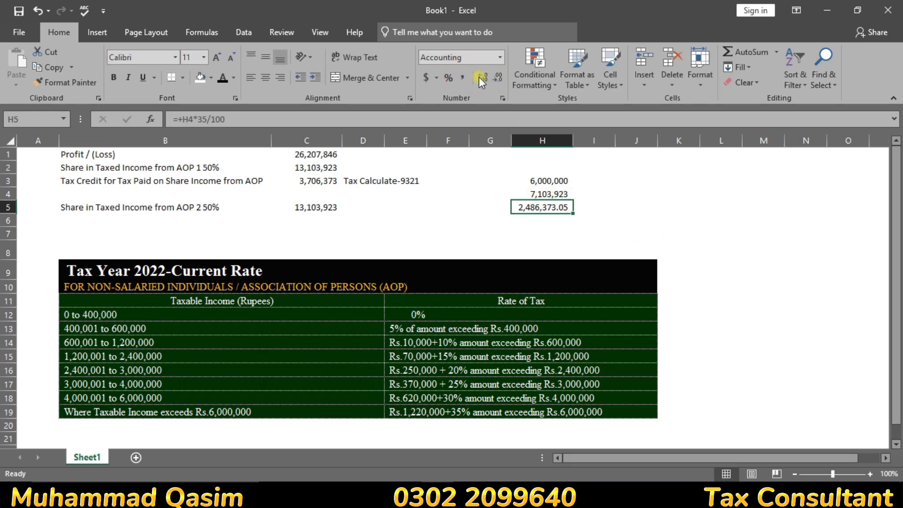
{"action": "left_click", "coordinate": [498, 77]}
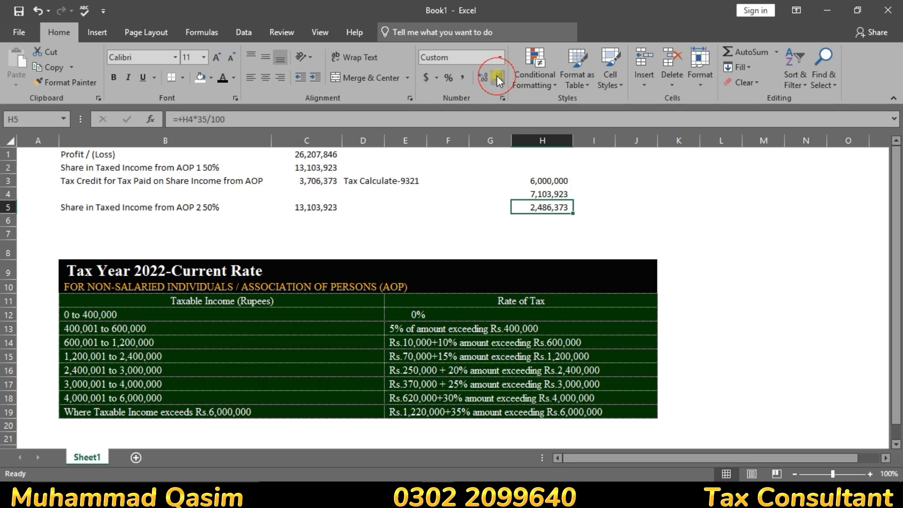
Enter the fixed tax amount 1220000 in H6 and format it with thousands separators and no decimals
{"action": "left_click", "coordinate": [556, 221]}
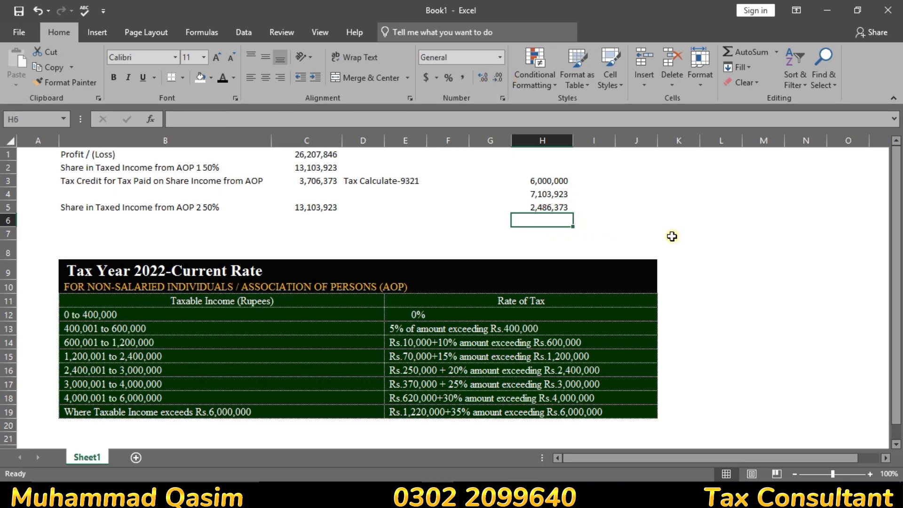
{"action": "type", "text": "+122000"}
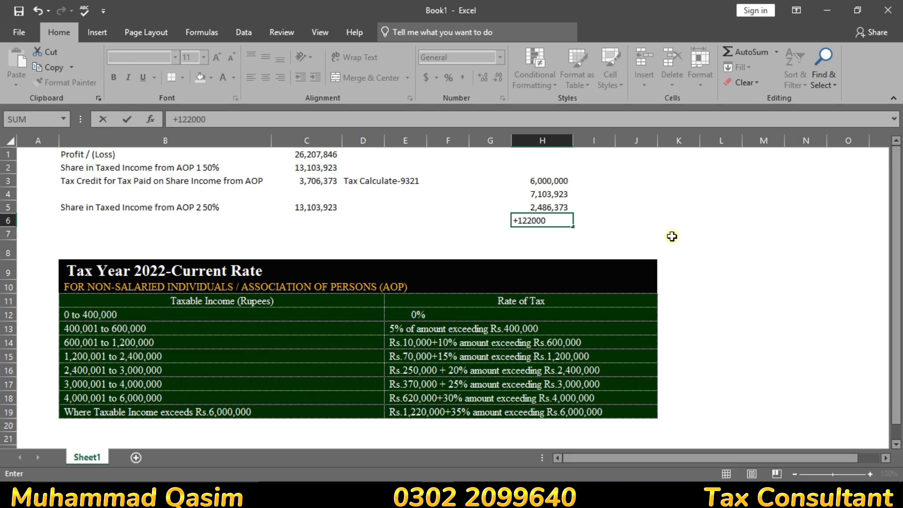
{"action": "key", "text": "Return"}
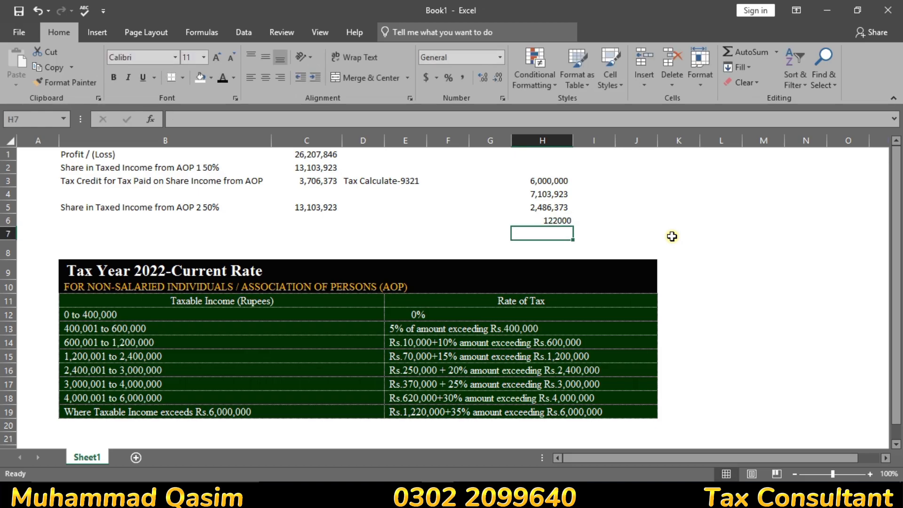
{"action": "key", "text": "Up"}
{"action": "key", "text": "F2"}
{"action": "type", "text": "0"}
{"action": "key", "text": "Return"}
{"action": "key", "text": "Up"}
{"action": "left_click", "coordinate": [462, 79]}
{"action": "left_click", "coordinate": [501, 73]}
{"action": "left_click", "coordinate": [500, 73]}
Enter a formula in H7 that adds the 35% tax in H5 and the fixed tax amount in H6
{"action": "key", "text": "Return"}
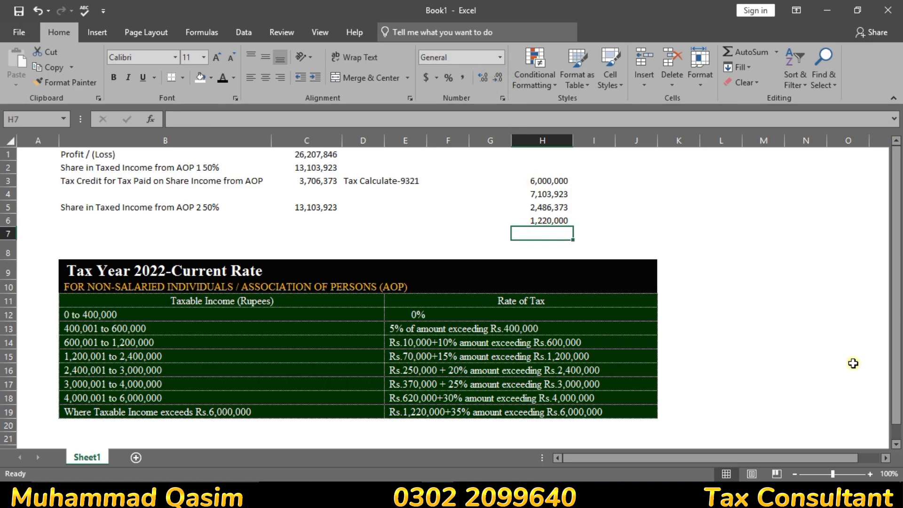
{"action": "type", "text": "+"}
{"action": "key", "text": "Up"}
{"action": "key", "text": "Up"}
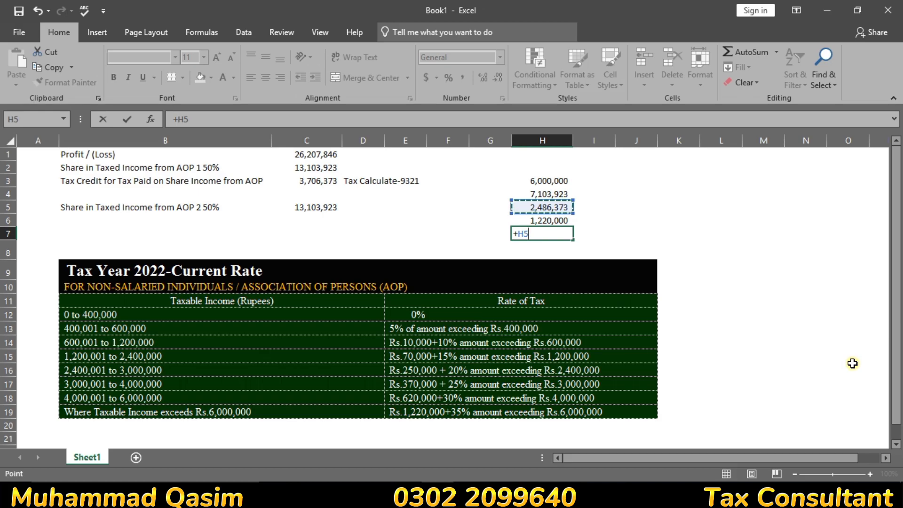
{"action": "type", "text": "+"}
{"action": "key", "text": "Up"}
{"action": "key", "text": "Return"}
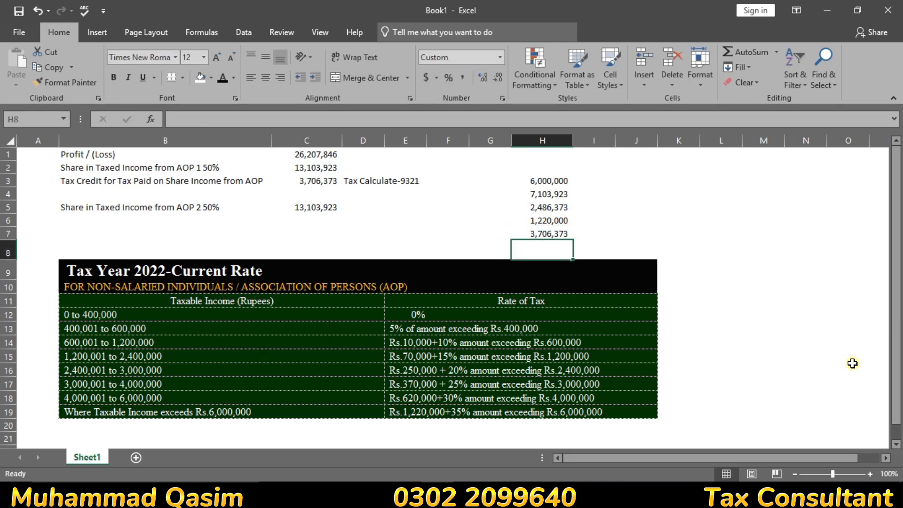
Review the fixed tax and total tax formula in H6 and H7 against the AOP 1 share and the profit in C1
{"action": "left_click", "coordinate": [536, 220]}
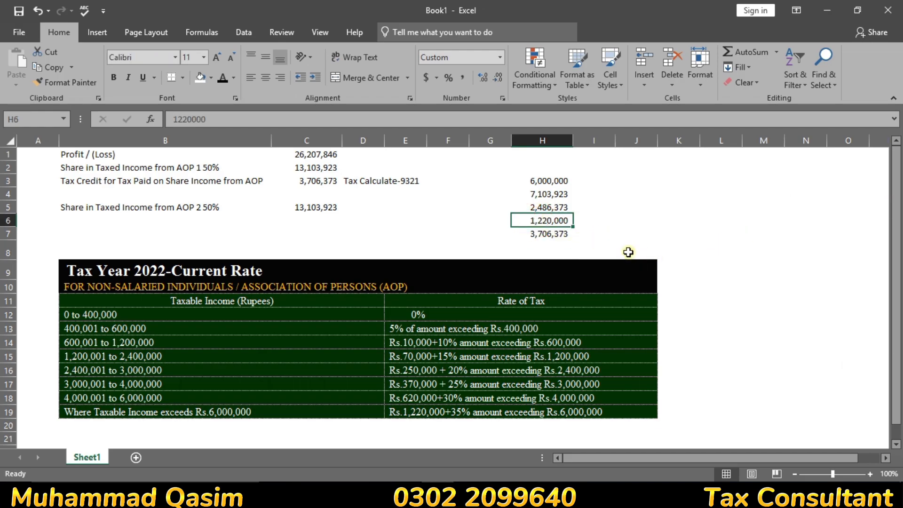
{"action": "left_click", "coordinate": [570, 235]}
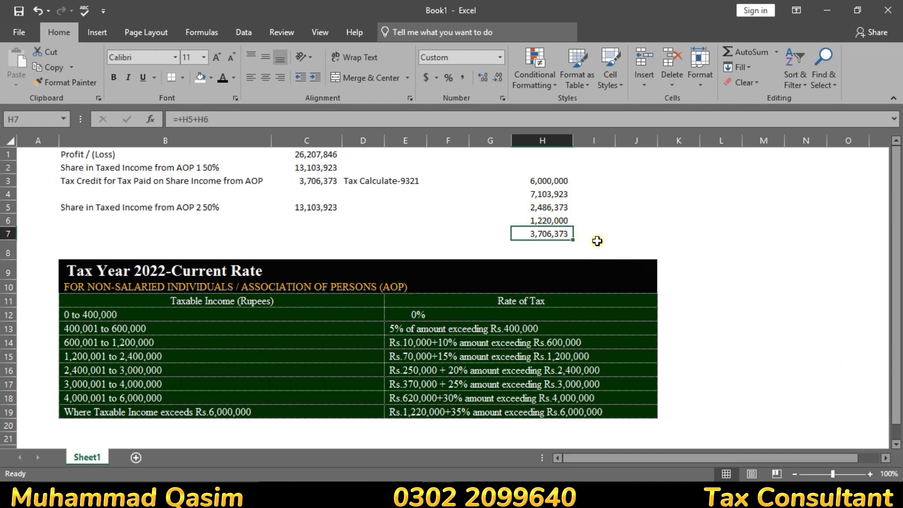
{"action": "left_click_drag", "start_coordinate": [329, 169], "coordinate": [152, 172]}
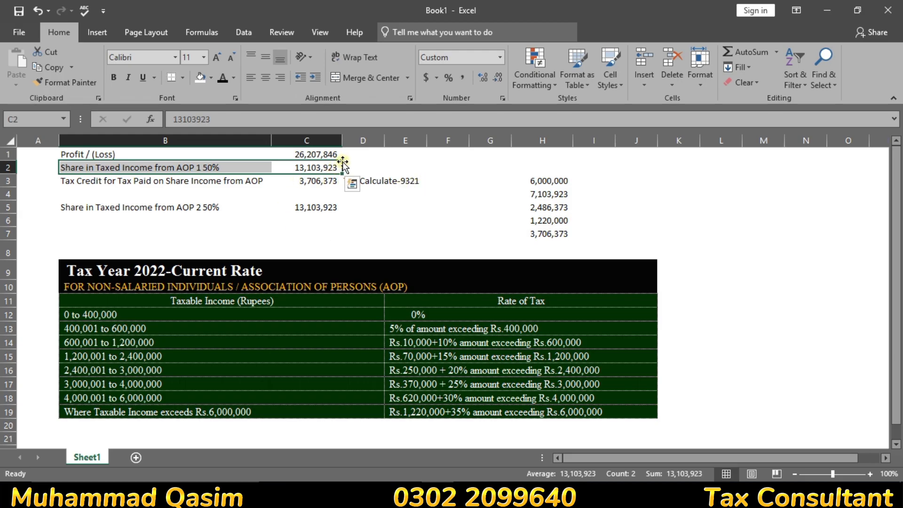
{"action": "left_click", "coordinate": [541, 250]}
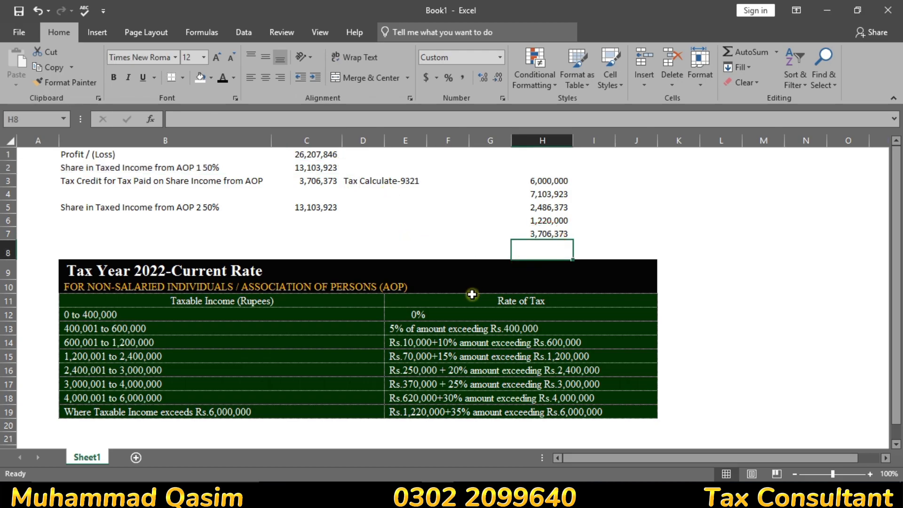
{"action": "left_click", "coordinate": [535, 229]}
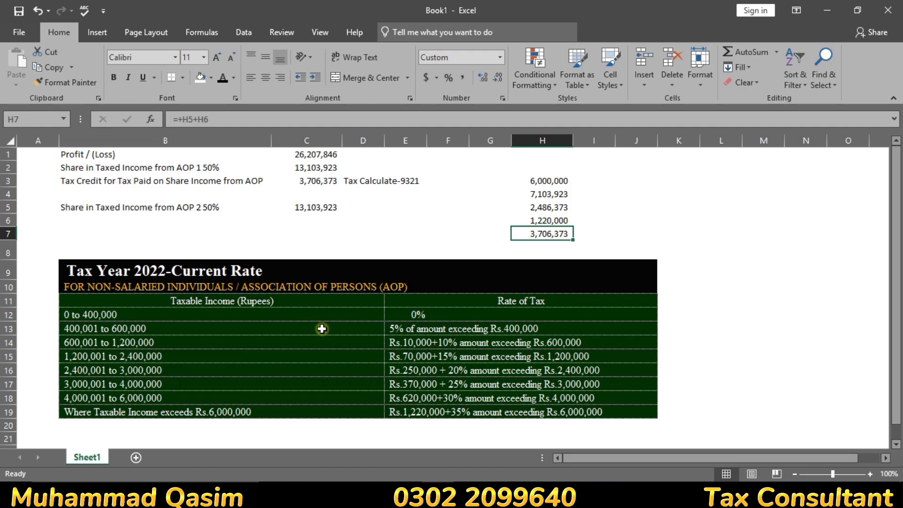
{"action": "left_click", "coordinate": [316, 154]}
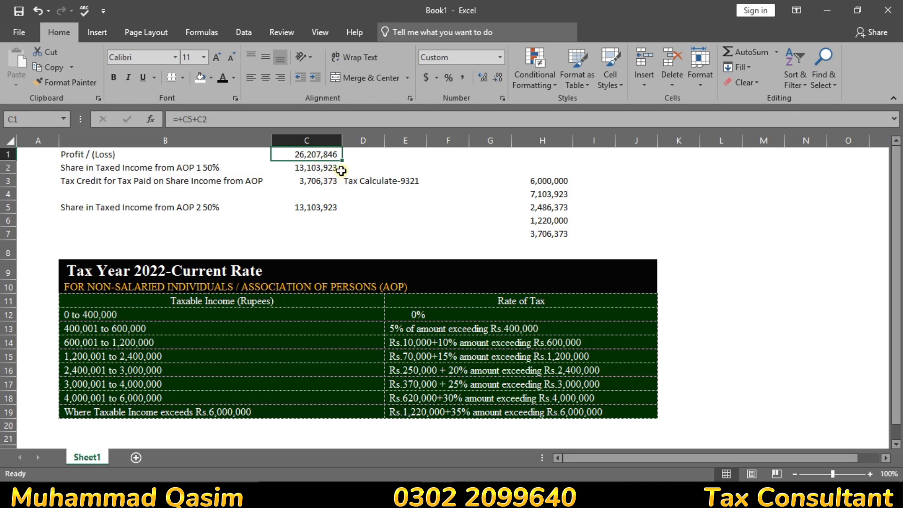
Copy the AOP 1 share 13,103,923 from C2 into the Share in Taxed Income from AOP total amount under Business Other Revenues in IRIS
{"action": "left_click", "coordinate": [301, 168]}
{"action": "key", "text": "ctrl+c"}
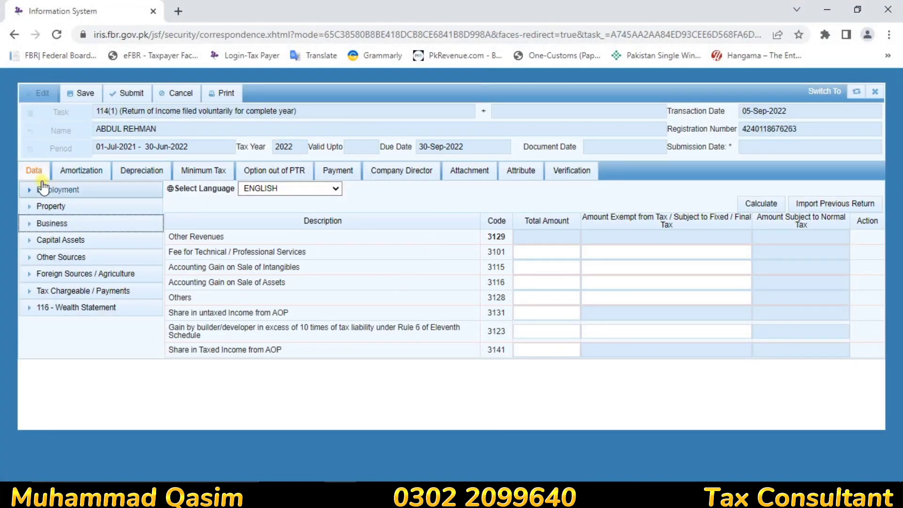
{"action": "left_click", "coordinate": [51, 224]}
{"action": "left_click", "coordinate": [61, 258]}
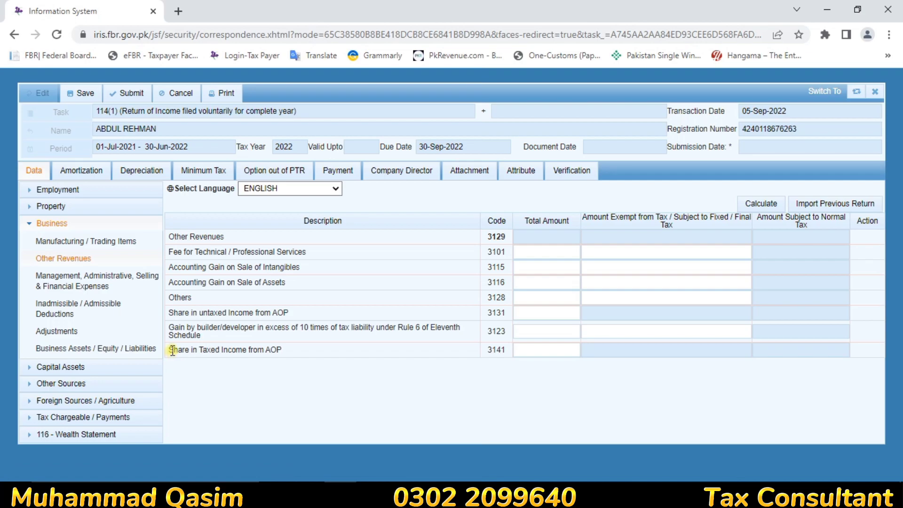
{"action": "left_click_drag", "start_coordinate": [171, 350], "coordinate": [276, 351]}
{"action": "left_click", "coordinate": [339, 358]}
{"action": "left_click", "coordinate": [521, 351]}
{"action": "key", "text": "ctrl+v"}
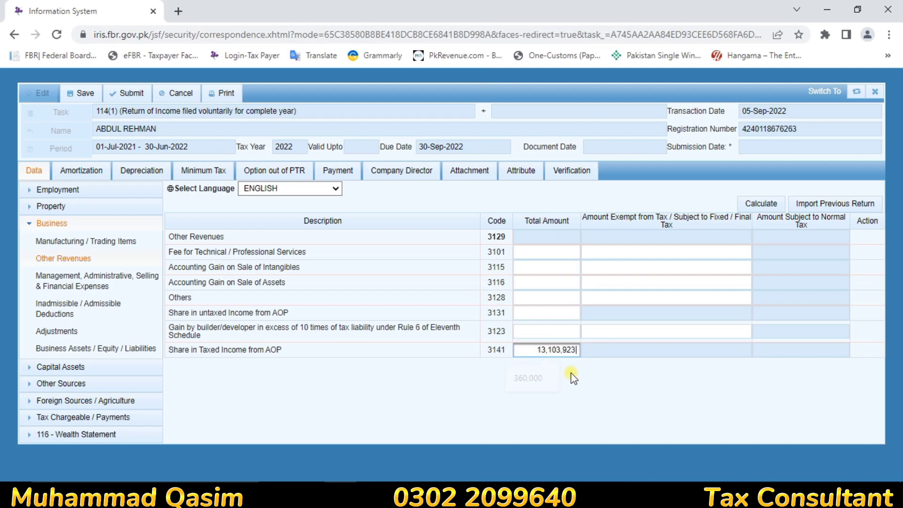
Calculate the return with the entered share in taxed AOP income
{"action": "left_click", "coordinate": [765, 205]}
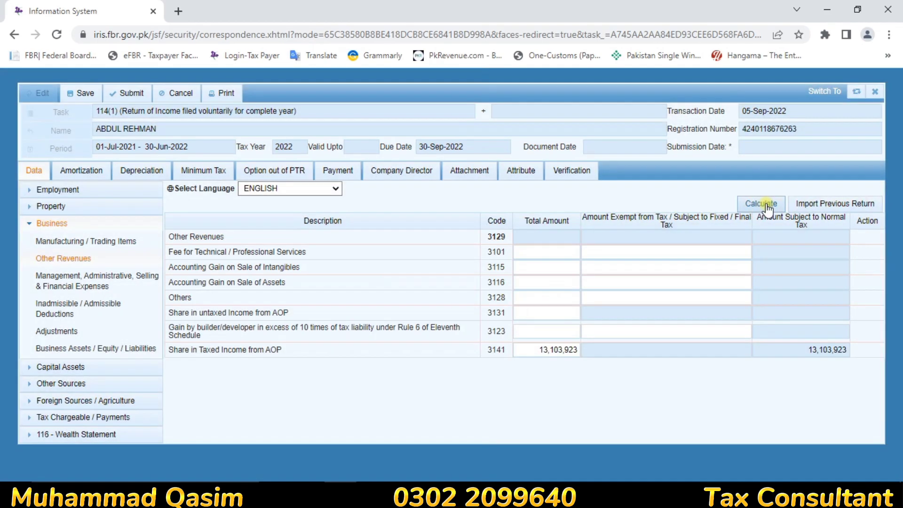
{"action": "left_click", "coordinate": [765, 205]}
{"action": "left_click", "coordinate": [765, 206]}
{"action": "left_click", "coordinate": [765, 206]}
Open the Computations section of Tax Chargeable / Payments and check the Normal Income Tax amount
{"action": "left_click", "coordinate": [73, 418]}
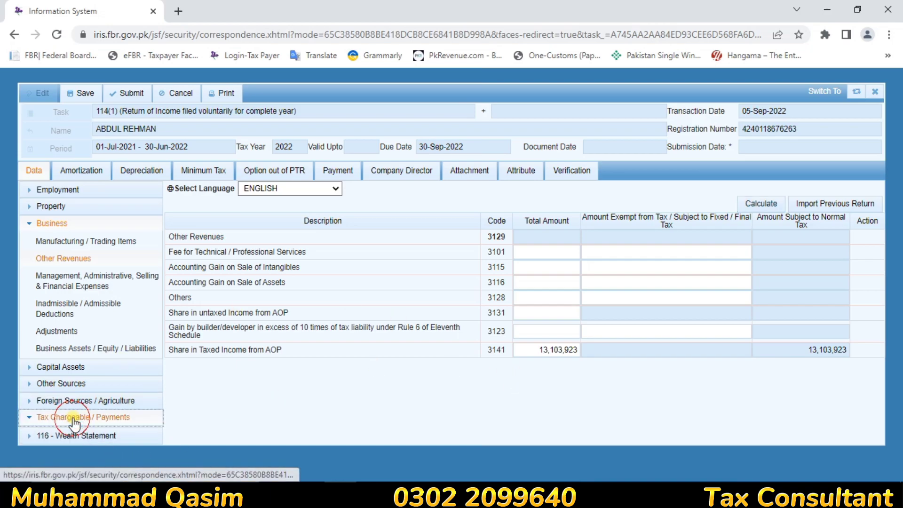
{"action": "scroll", "coordinate": [80, 421], "scroll_direction": "down", "scroll_amount": 2}
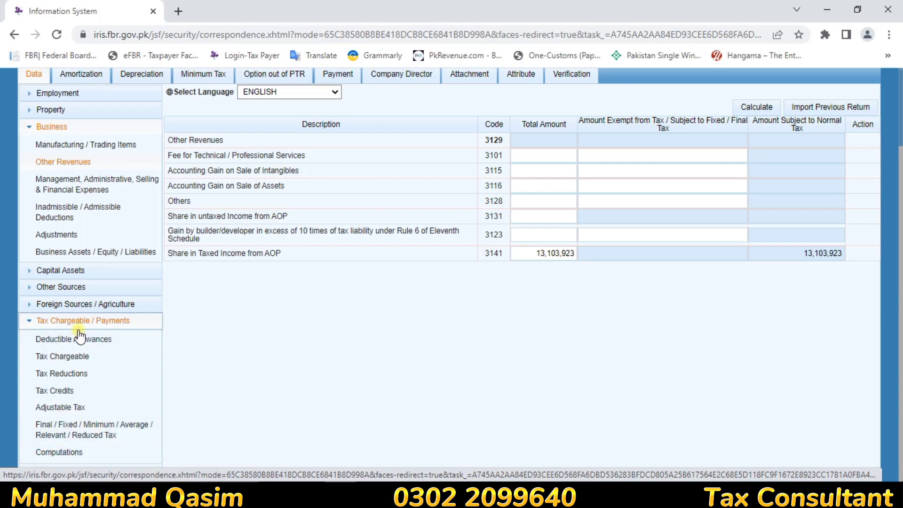
{"action": "left_click", "coordinate": [57, 450]}
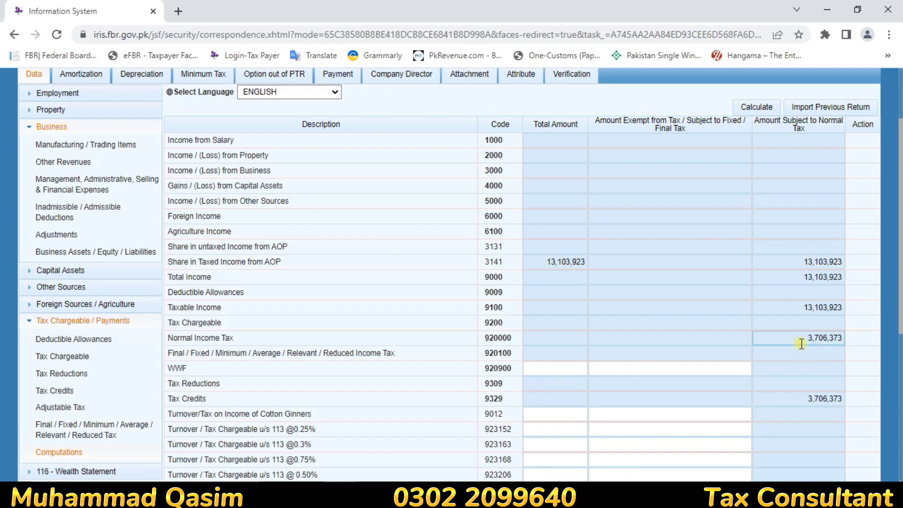
{"action": "left_click_drag", "start_coordinate": [807, 339], "coordinate": [845, 338]}
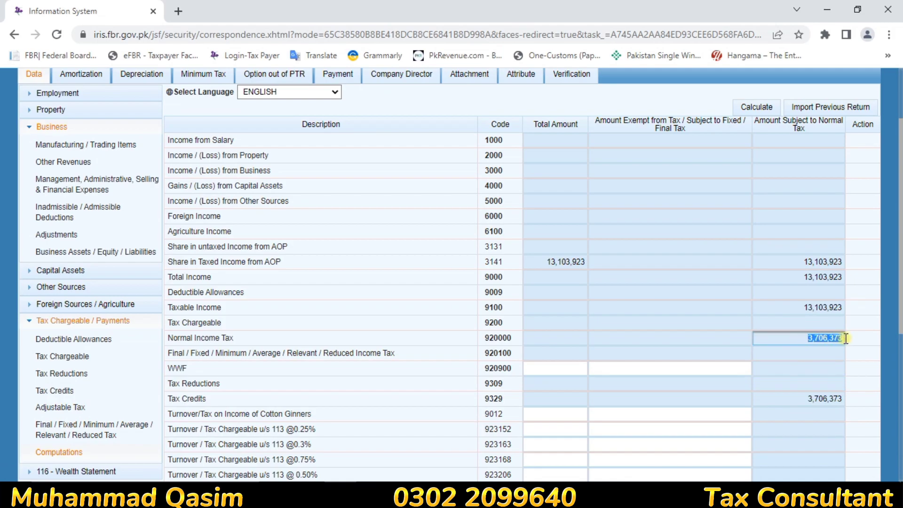
{"action": "left_click", "coordinate": [826, 352]}
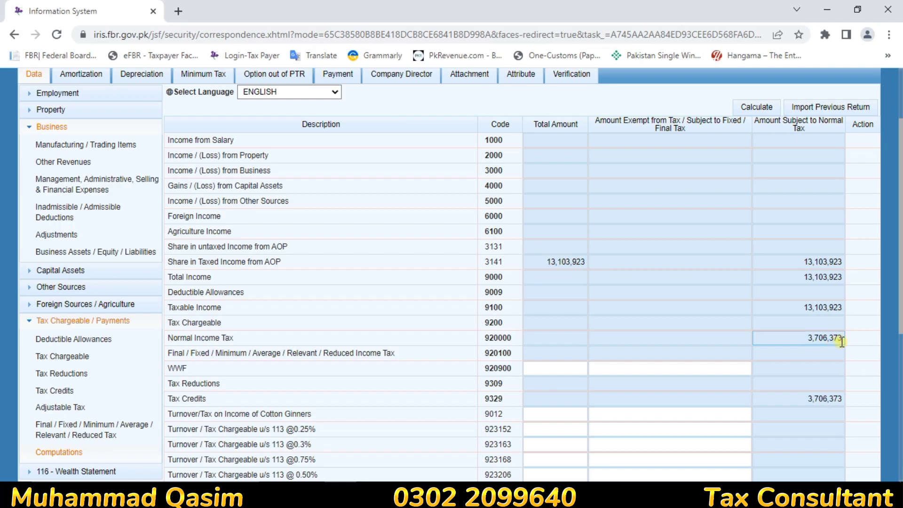
Switch to Excel and review the tax credit formula in C3 and the manual calculation in H4, H5 and H7
{"action": "key", "text": "alt+Tab"}
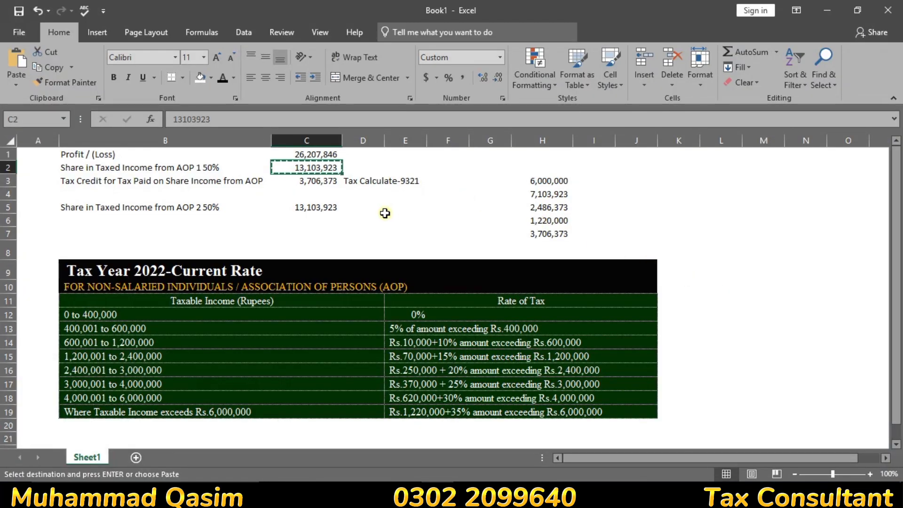
{"action": "left_click", "coordinate": [315, 184]}
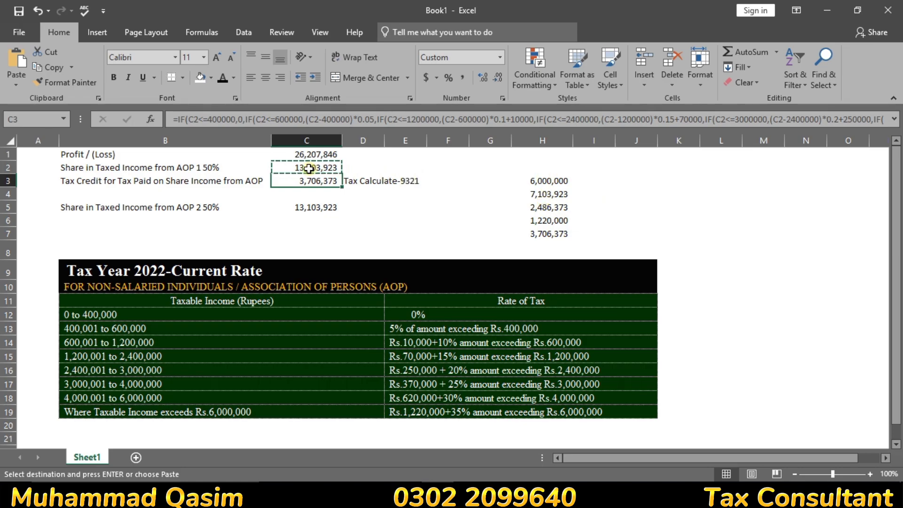
{"action": "left_click", "coordinate": [550, 194]}
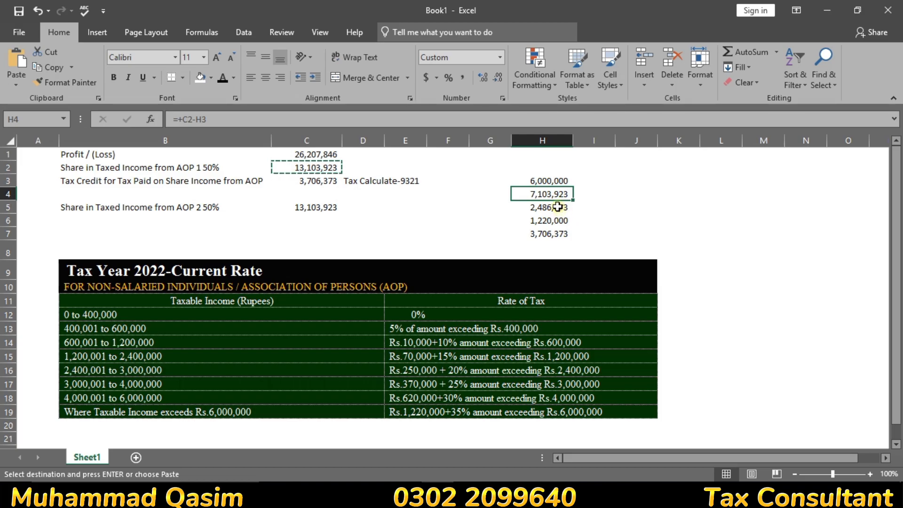
{"action": "left_click", "coordinate": [558, 207]}
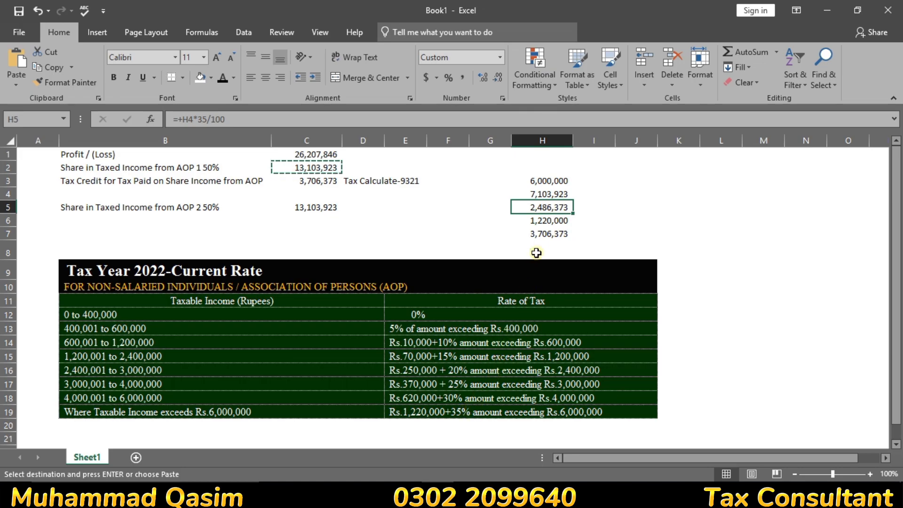
{"action": "left_click", "coordinate": [548, 235]}
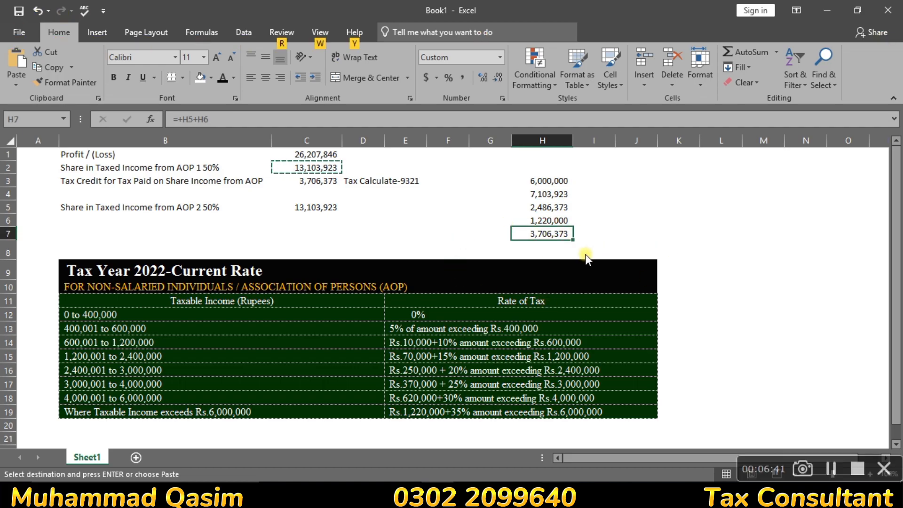
Switch back to IRIS and check the Share in Taxed Income from AOP amount under Business Other Revenues
{"action": "key", "text": "alt+Tab"}
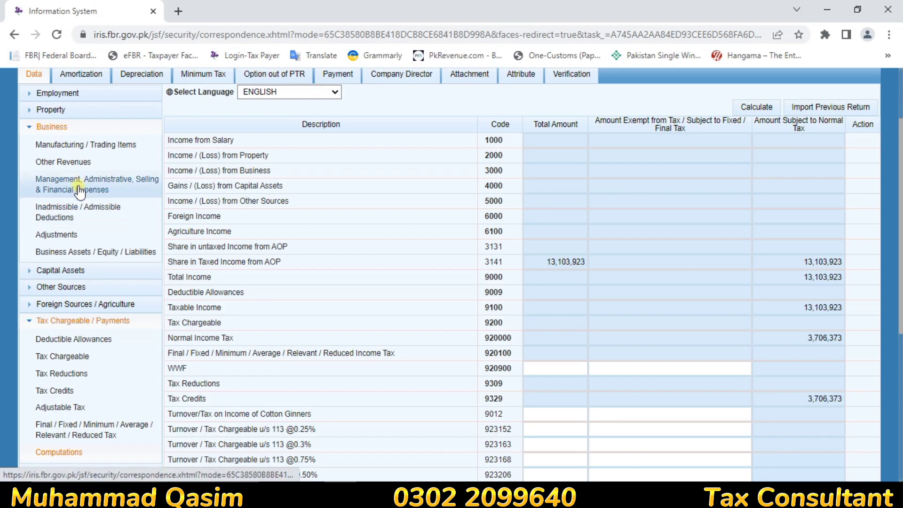
{"action": "scroll", "coordinate": [107, 269], "scroll_direction": "up", "scroll_amount": 1}
{"action": "scroll", "coordinate": [107, 270], "scroll_direction": "up", "scroll_amount": 2}
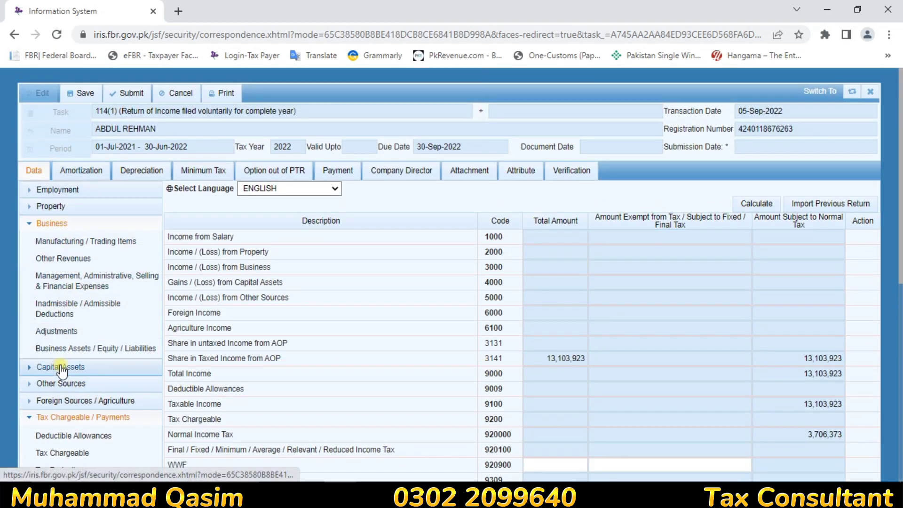
{"action": "left_click", "coordinate": [52, 267]}
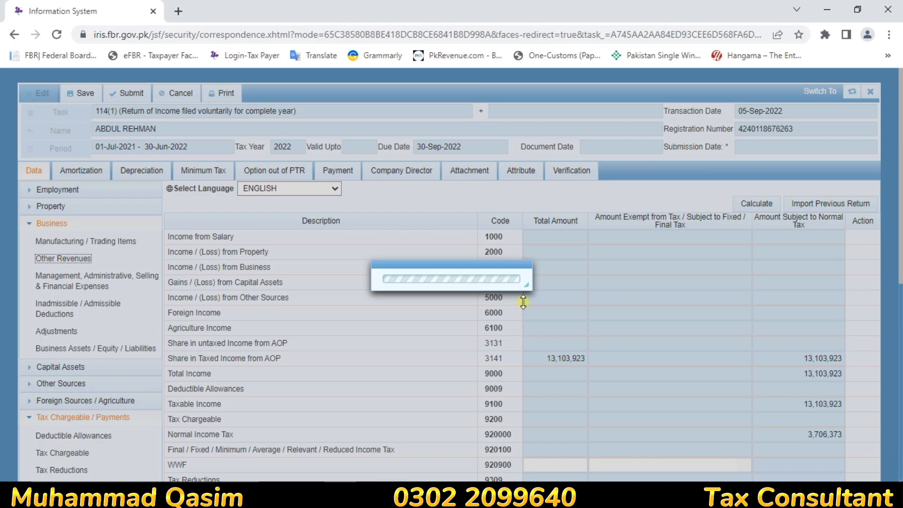
{"action": "scroll", "coordinate": [568, 374], "scroll_direction": "down", "scroll_amount": 4}
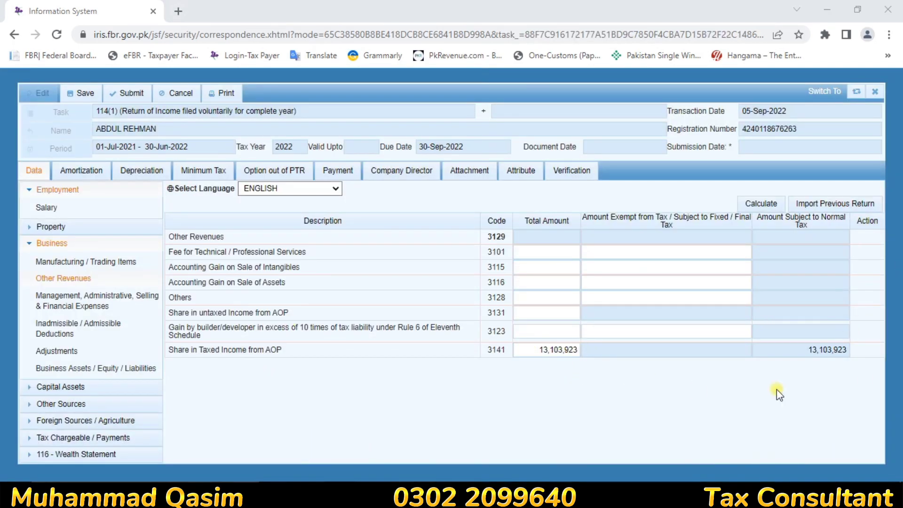
{"action": "left_click", "coordinate": [556, 353]}
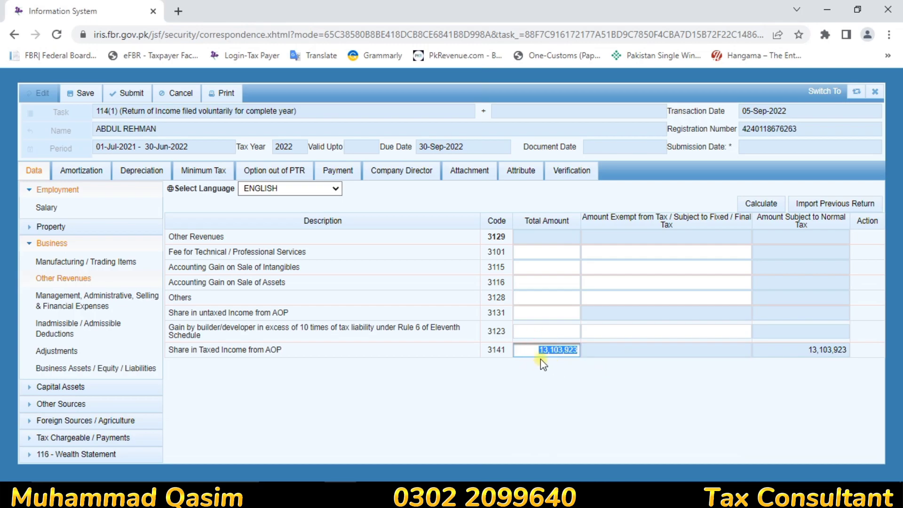
{"action": "left_click", "coordinate": [532, 351]}
{"action": "left_click_drag", "start_coordinate": [540, 347], "coordinate": [633, 344]}
Open the Tax Credits section and check the Tax Credit for Tax Paid on Share Income from AOP, code 9321
{"action": "left_click", "coordinate": [31, 190]}
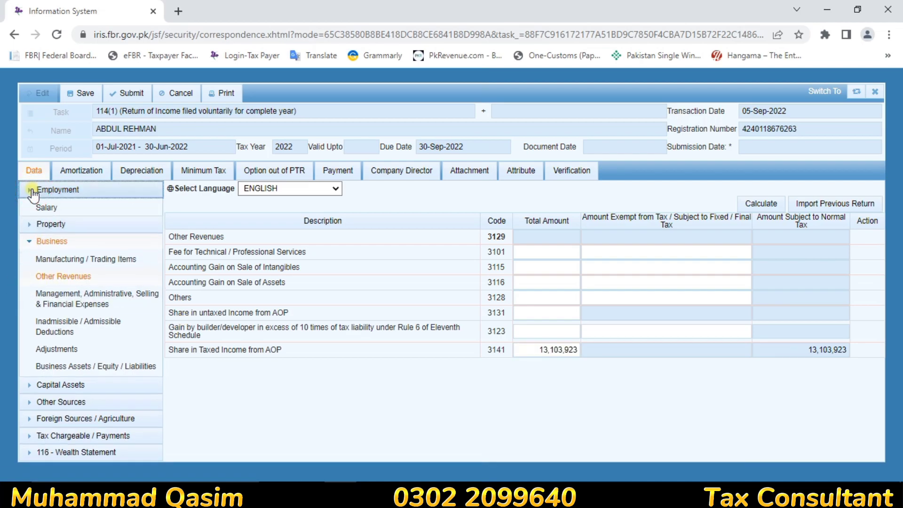
{"action": "left_click", "coordinate": [31, 228]}
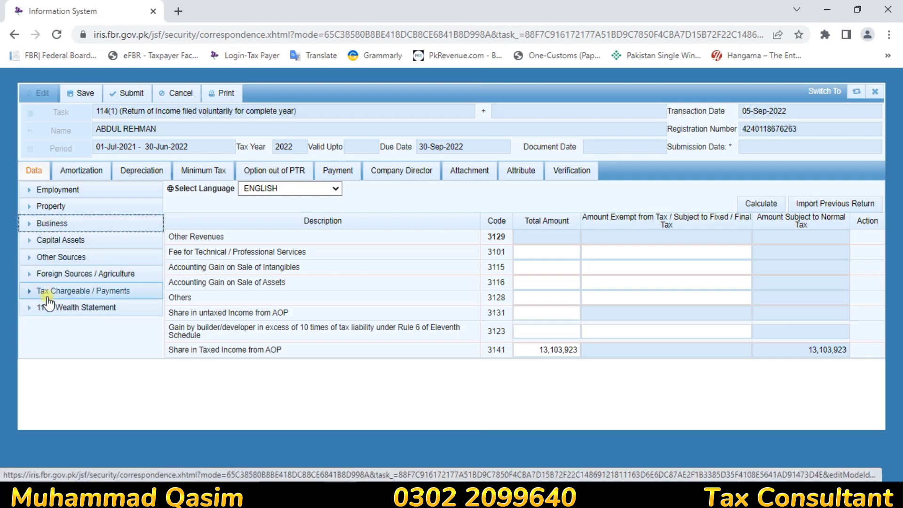
{"action": "left_click", "coordinate": [43, 293]}
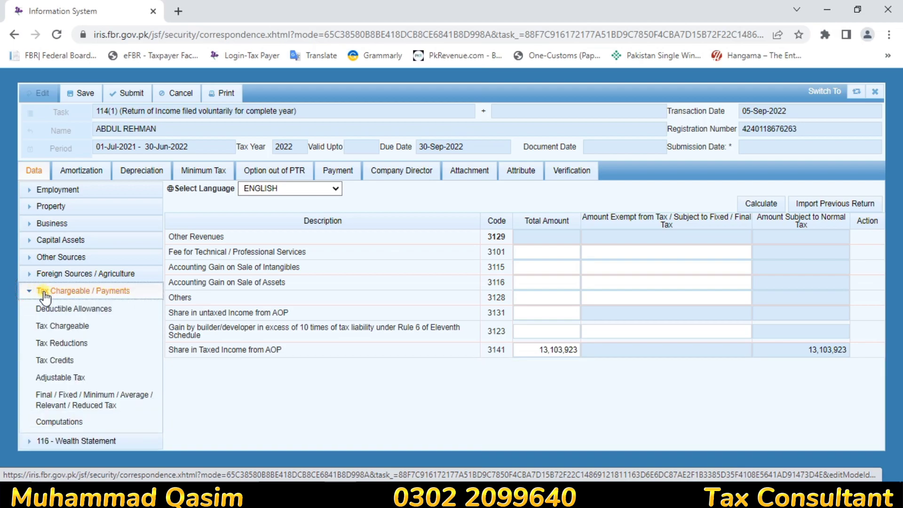
{"action": "left_click", "coordinate": [46, 362]}
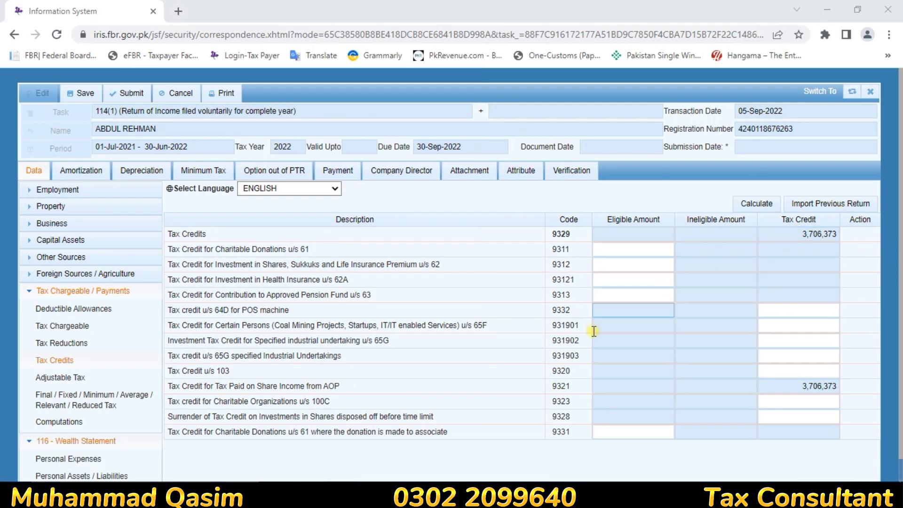
{"action": "left_click", "coordinate": [796, 386]}
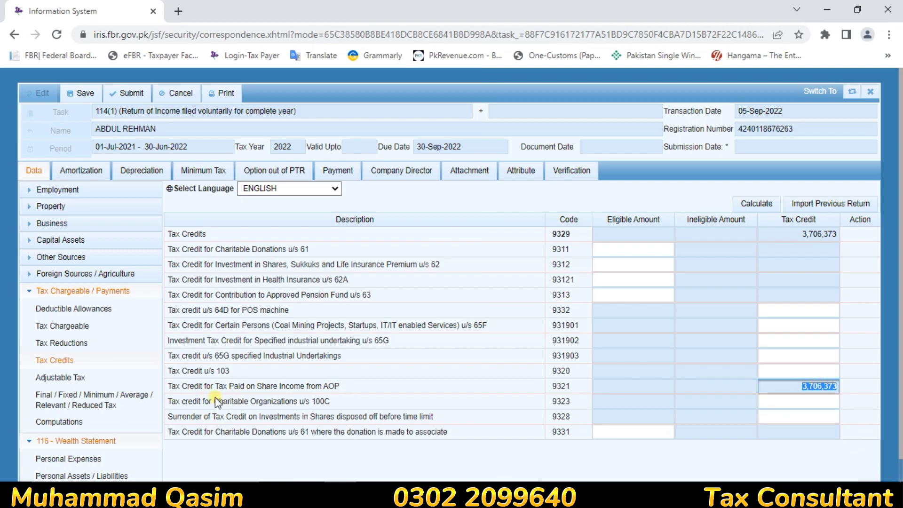
{"action": "left_click_drag", "start_coordinate": [176, 390], "coordinate": [339, 395]}
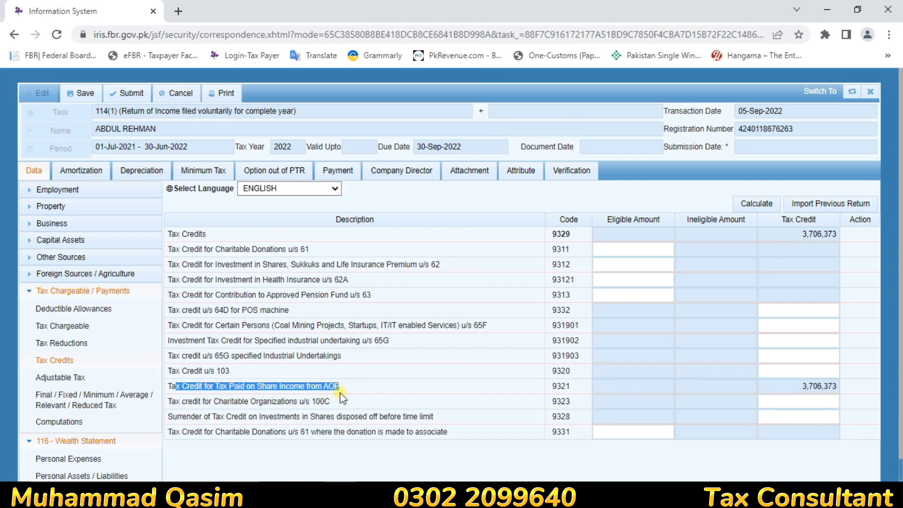
{"action": "left_click", "coordinate": [799, 385]}
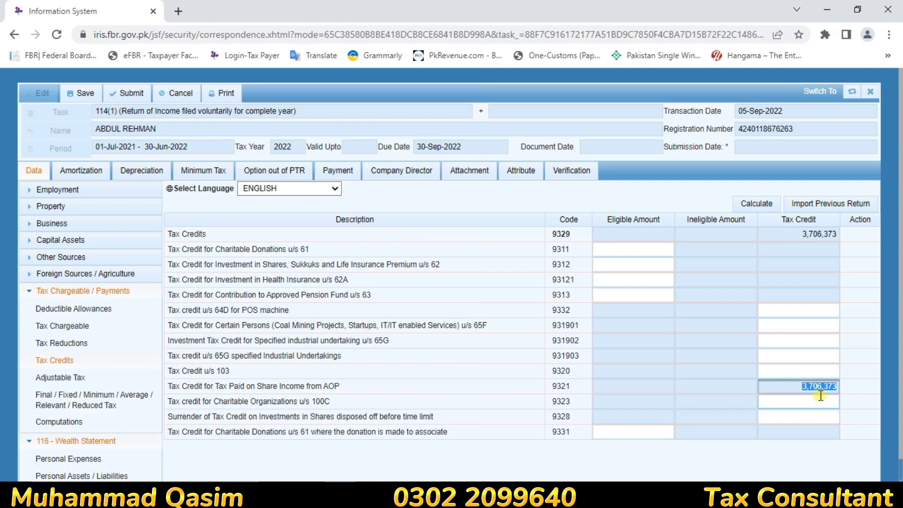
Recheck the AOP share tax credit, code 9321, and compare the Normal Income Tax and Tax Credits amounts in the Computations section
{"action": "left_click_drag", "start_coordinate": [176, 386], "coordinate": [579, 394]}
{"action": "left_click", "coordinate": [193, 400]}
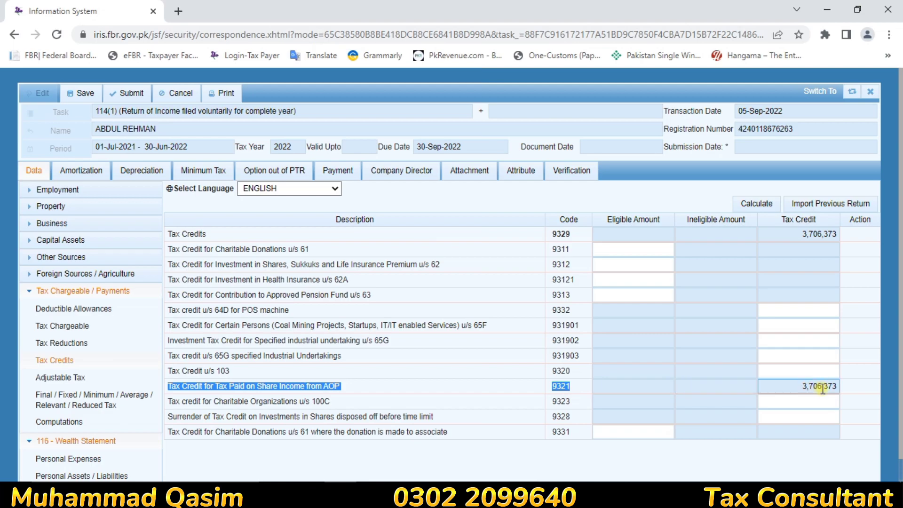
{"action": "left_click", "coordinate": [62, 421]}
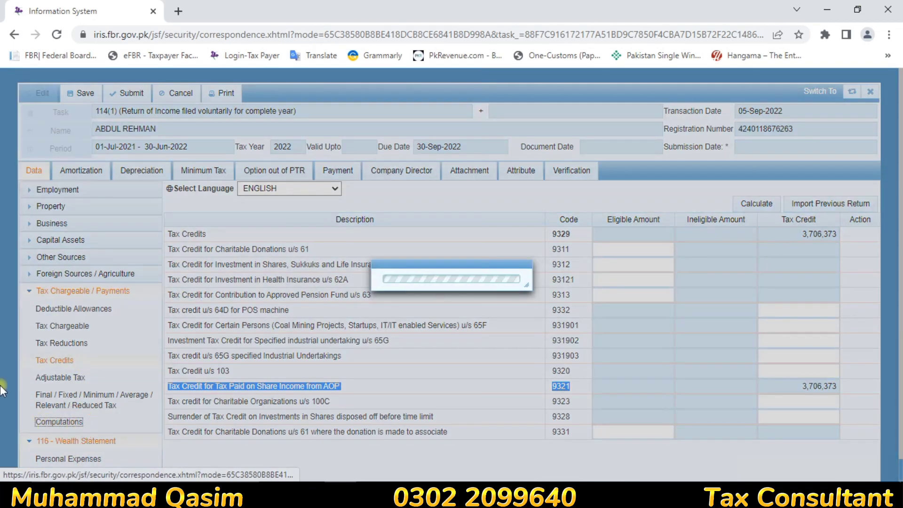
{"action": "scroll", "coordinate": [825, 291], "scroll_direction": "down", "scroll_amount": 1}
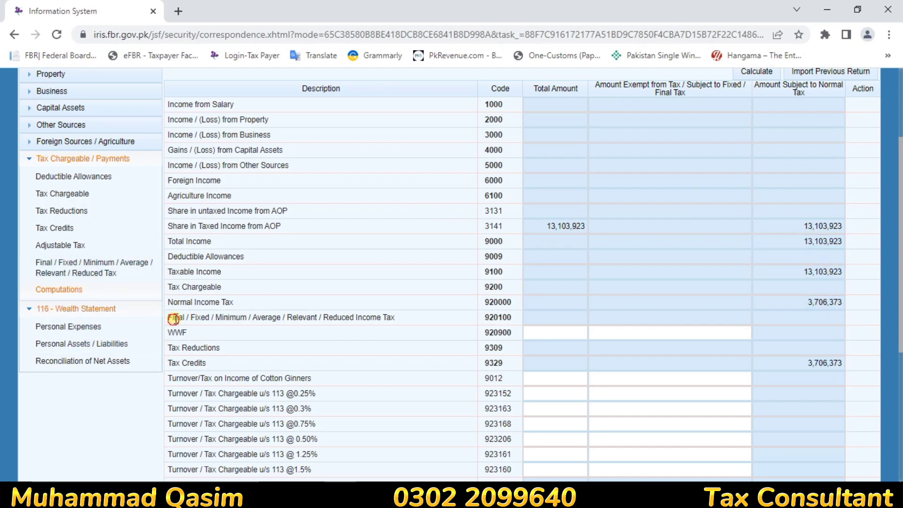
{"action": "left_click_drag", "start_coordinate": [171, 317], "coordinate": [545, 313]}
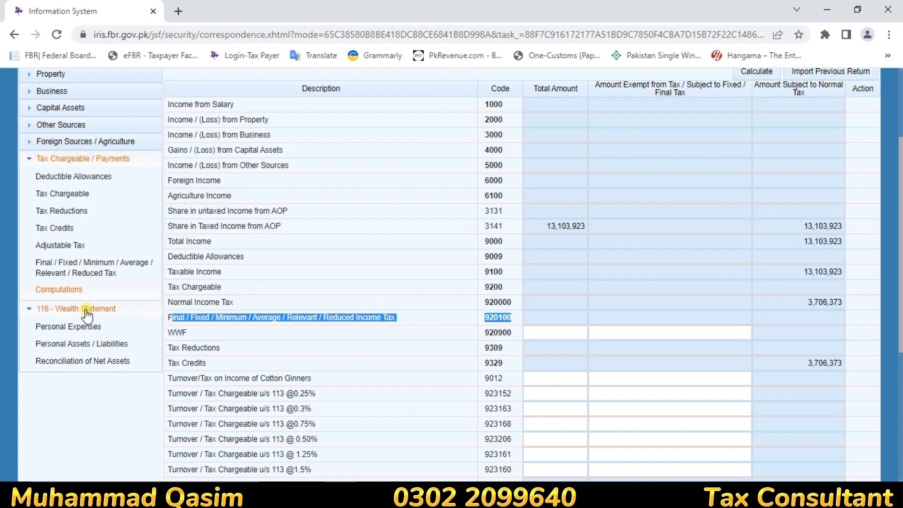
{"action": "left_click_drag", "start_coordinate": [179, 302], "coordinate": [253, 308]}
{"action": "left_click_drag", "start_coordinate": [173, 302], "coordinate": [810, 301]}
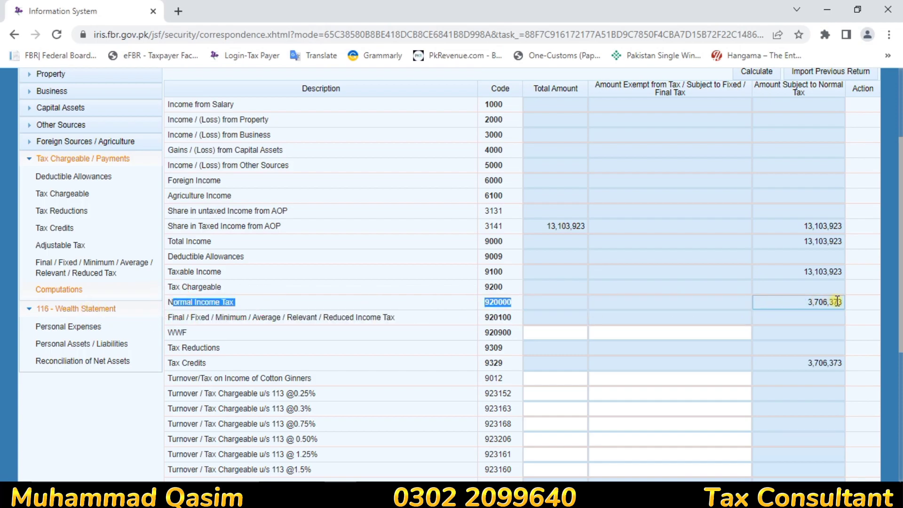
{"action": "left_click_drag", "start_coordinate": [174, 360], "coordinate": [808, 364]}
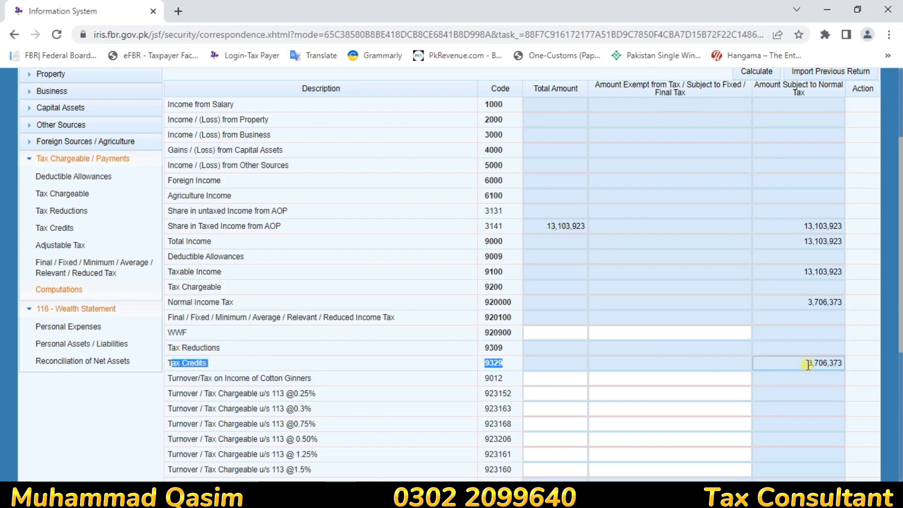
Check the Difference of Minimum Tax Chargeable and Withholding Income Tax rows, codes 923201 and 9201, in the computations
{"action": "scroll", "coordinate": [766, 337], "scroll_direction": "down", "scroll_amount": 5}
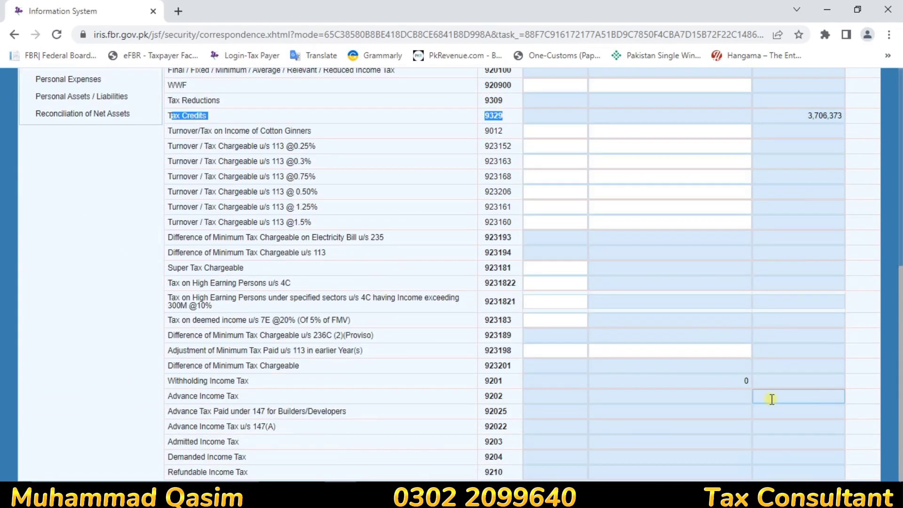
{"action": "left_click_drag", "start_coordinate": [177, 368], "coordinate": [658, 374]}
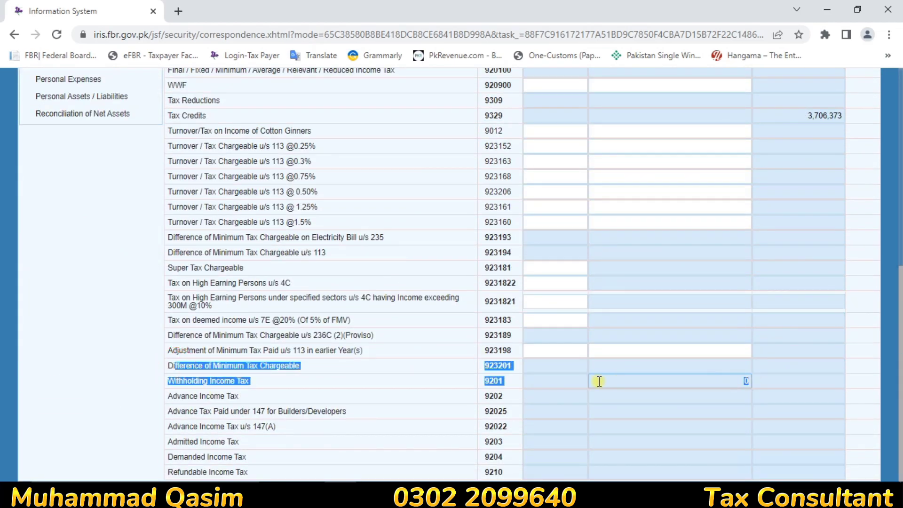
{"action": "left_click", "coordinate": [727, 363]}
{"action": "left_click", "coordinate": [746, 381]}
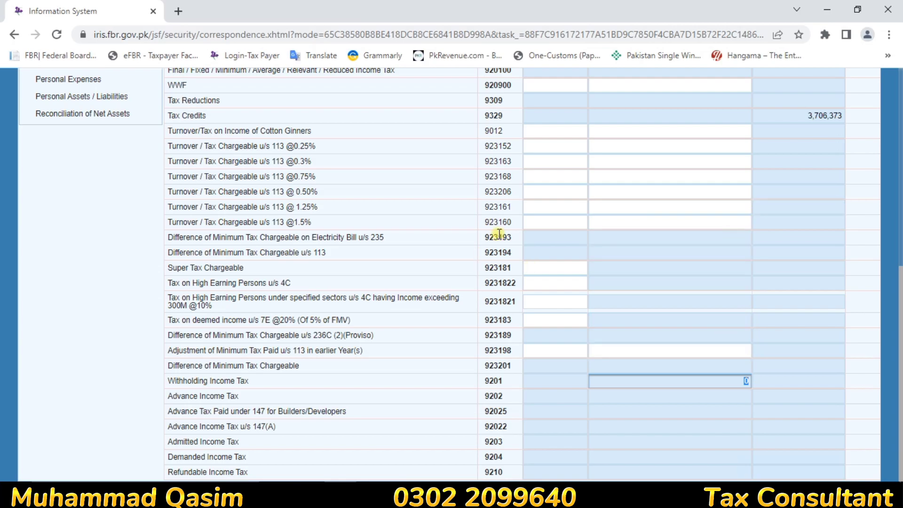
{"action": "scroll", "coordinate": [572, 203], "scroll_direction": "up", "scroll_amount": 8}
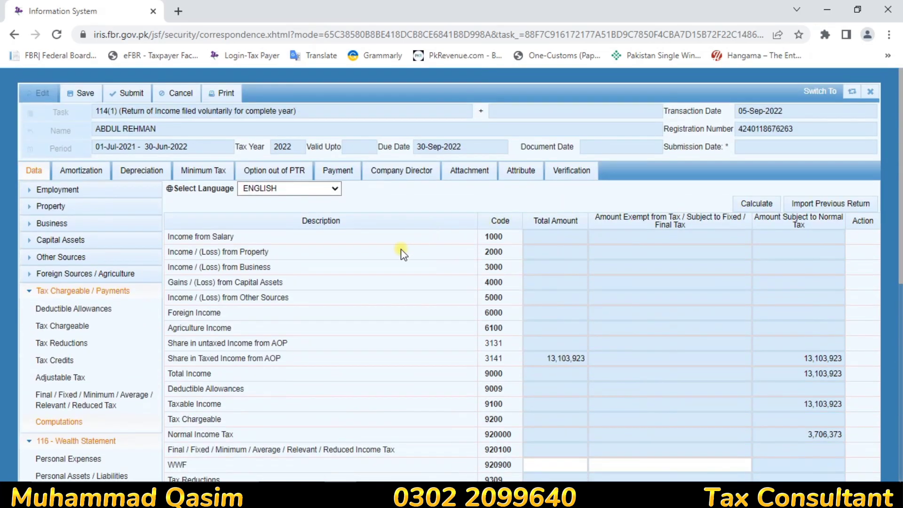